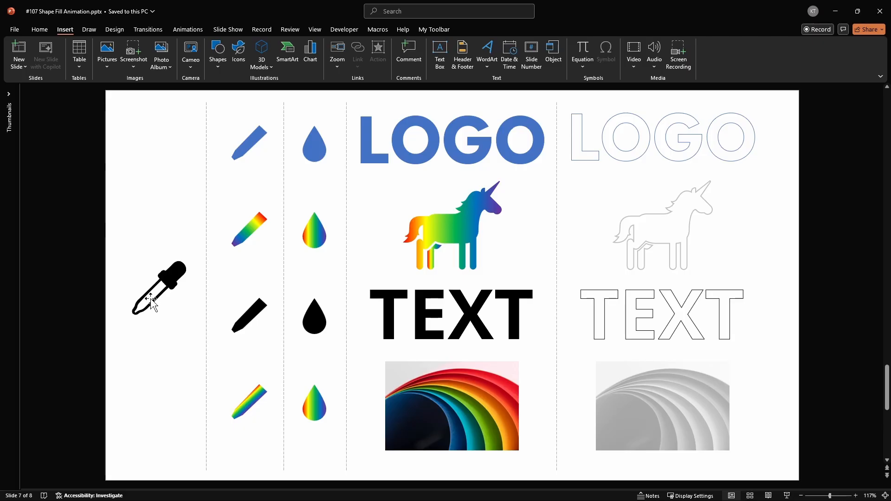
Paste the dropper icon onto the blank slide 8 and place it in the slide's upper left area
scroll(222, 281, "down", 1)
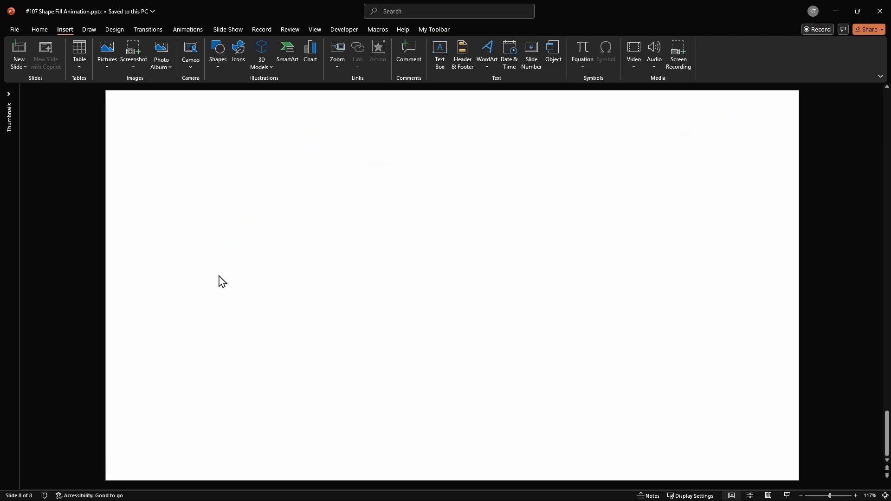
key("ctrl+v")
left_click_drag(172, 272, 272, 181)
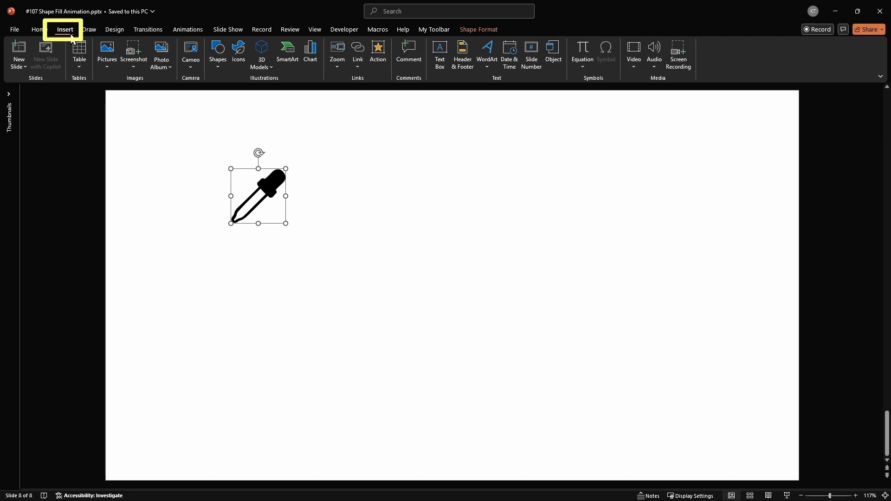
Draw a narrow rectangle about 0.2 by 1.02 inches and lay it diagonally over the dropper's glass tube
left_click(213, 67)
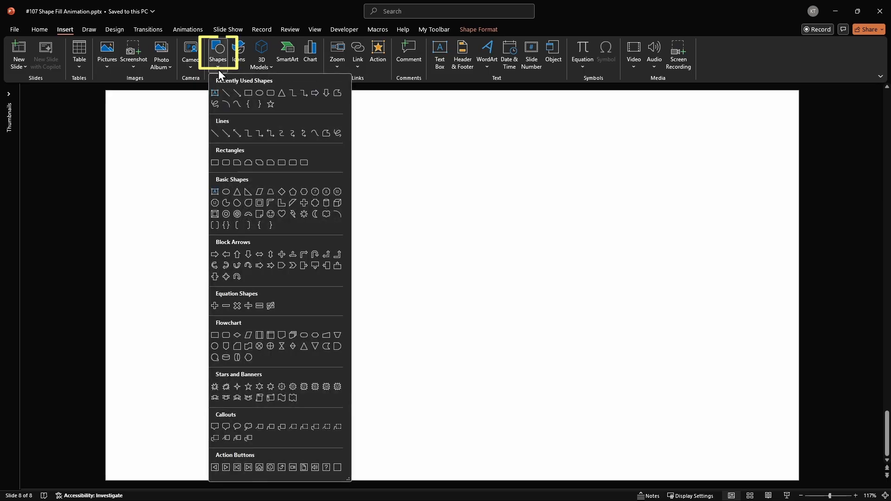
left_click(246, 93)
left_click_drag(377, 177, 367, 233)
left_click_drag(373, 160, 269, 185)
scroll(447, 282, "up", 5)
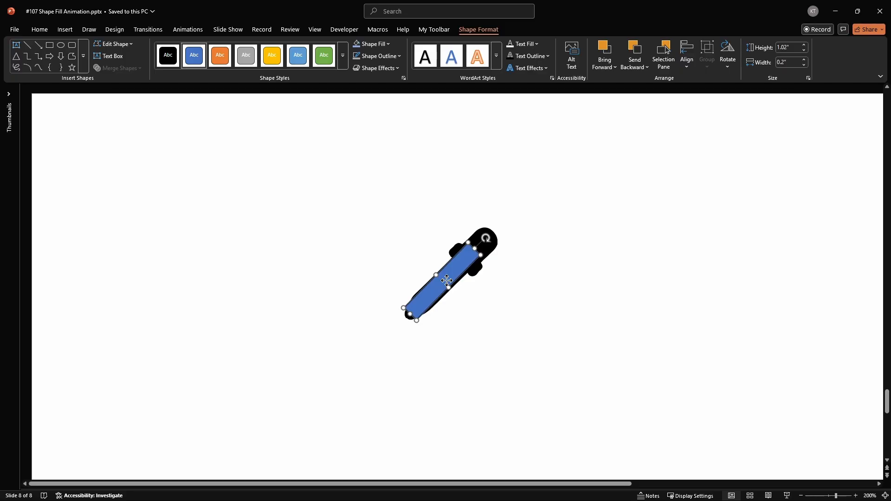
Set the rectangle's fill transparency to 30%
right_click(447, 281)
left_click(482, 274)
left_click(807, 254)
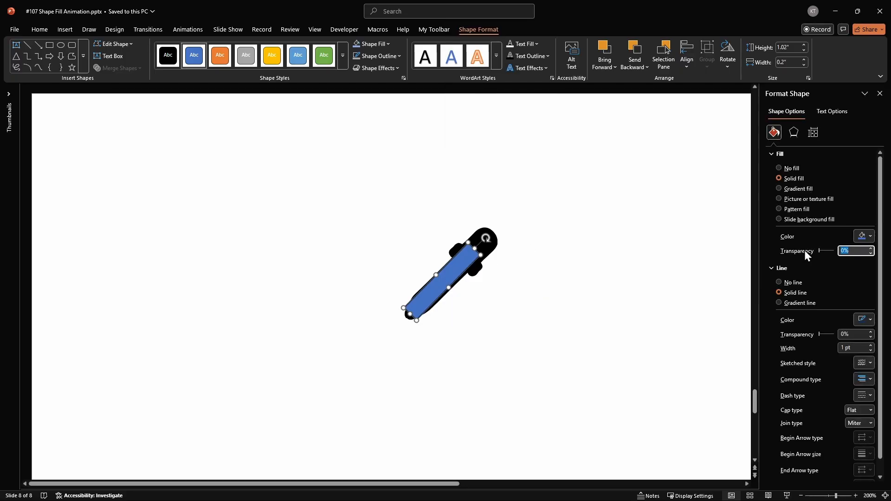
type("30")
key("Tab")
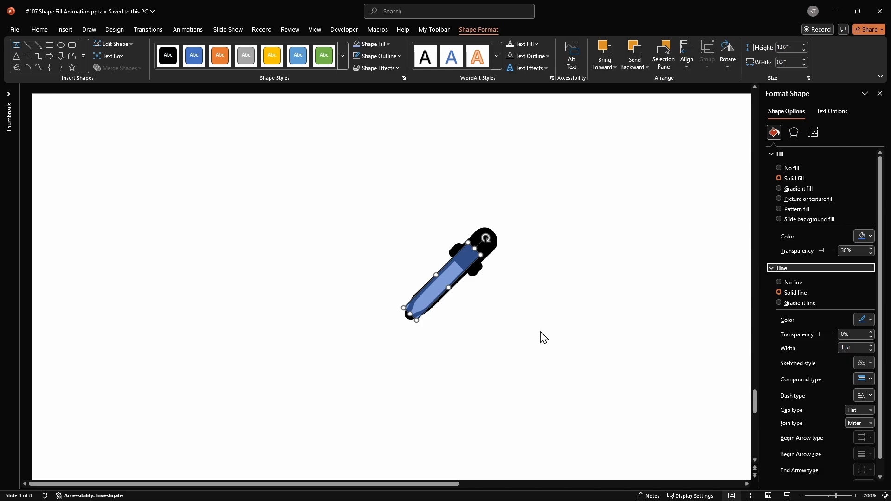
Shorten the rectangle to about 0.82 inches and edit its lower points to follow the dropper's tapered tip
left_click_drag(474, 249, 462, 262)
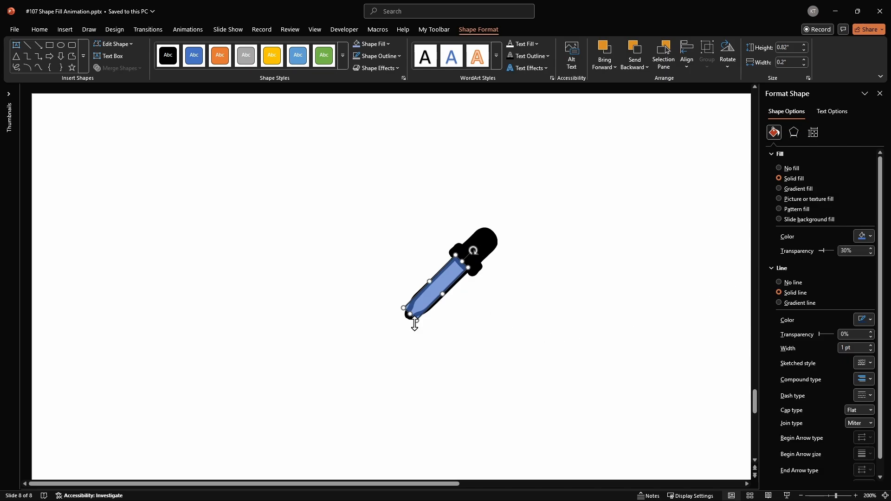
right_click(420, 301)
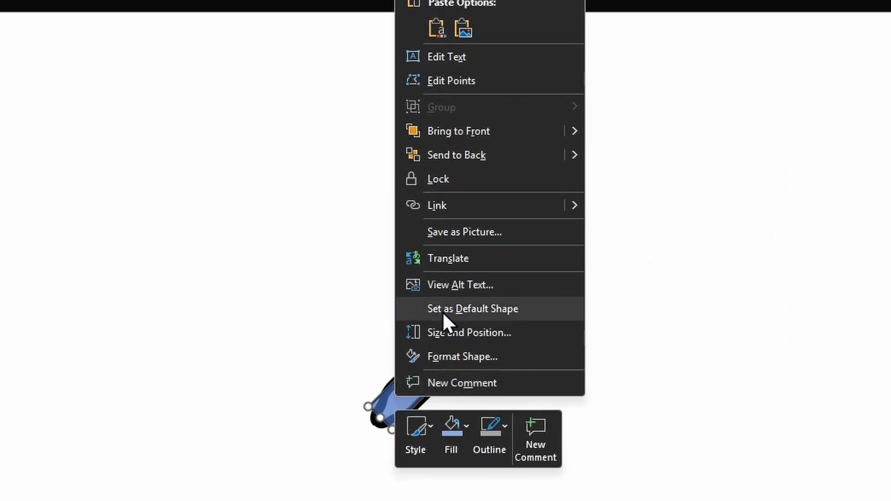
left_click(471, 77)
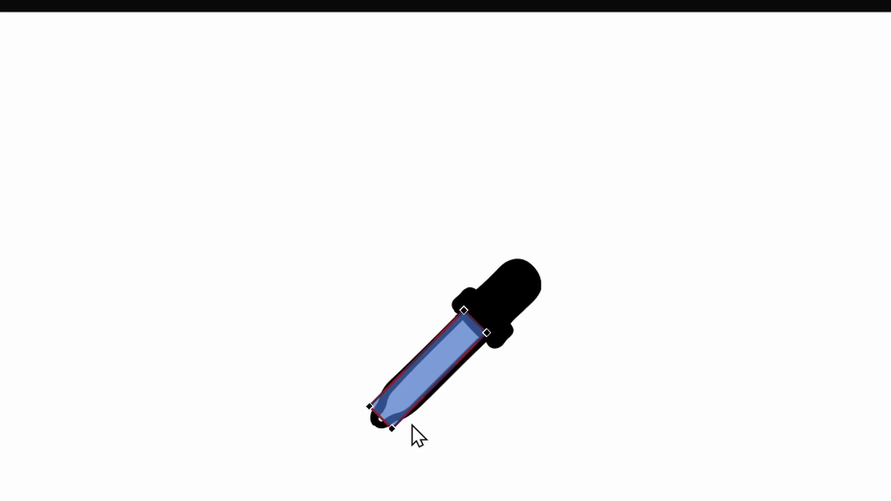
left_click(391, 427)
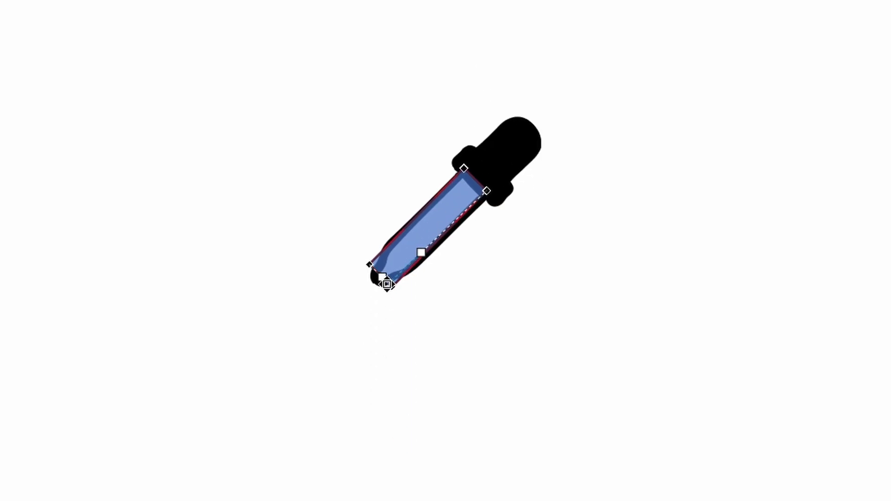
left_click_drag(387, 284, 385, 280)
left_click_drag(418, 250, 428, 262)
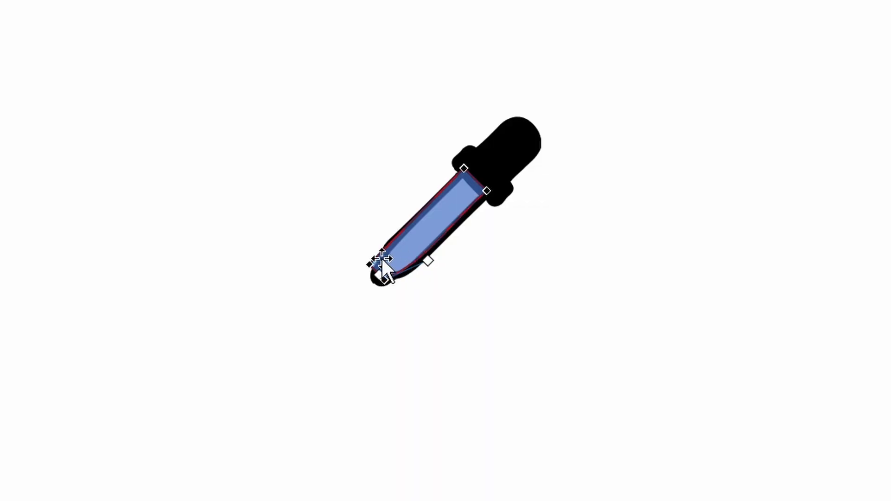
left_click_drag(371, 260, 382, 263)
Send the blue shape behind the dropper icon and set its fill transparency to 0%
right_click(451, 198)
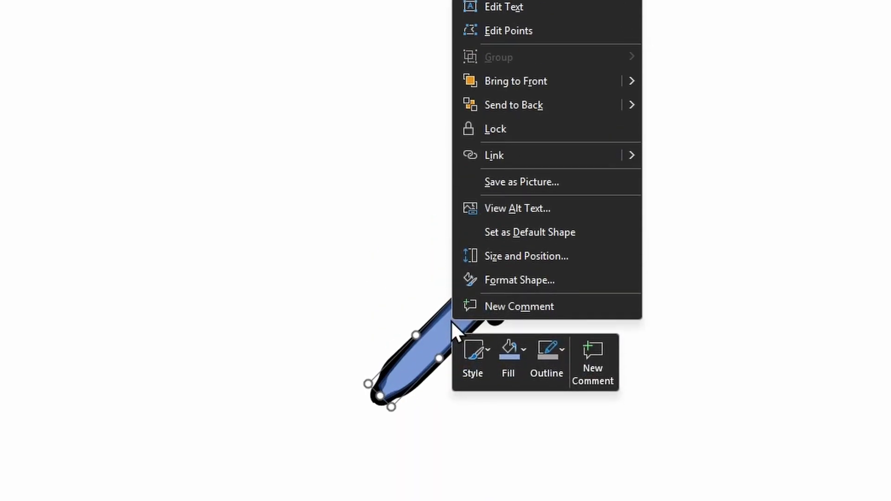
left_click(510, 108)
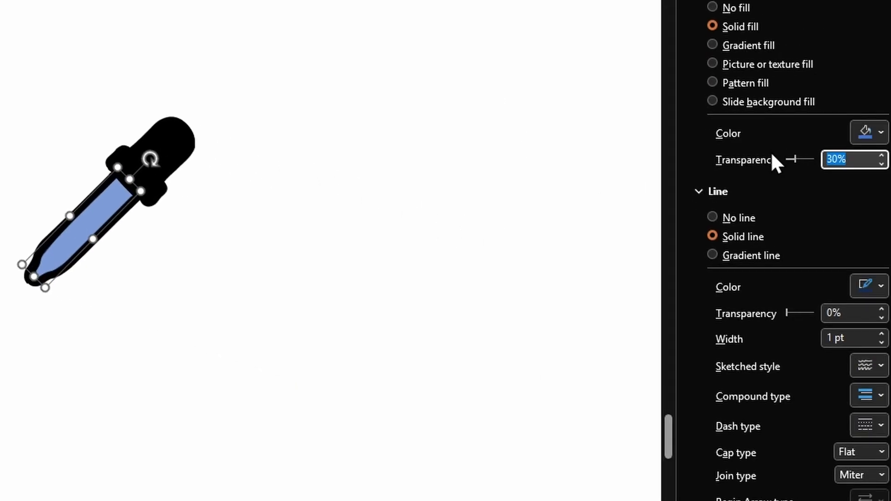
type("0")
key("Tab")
Edit the blue shape's lowest point so that the fill reaches neatly into the dropper's tip
left_click_drag(228, 377, 0, 125)
right_click(175, 302)
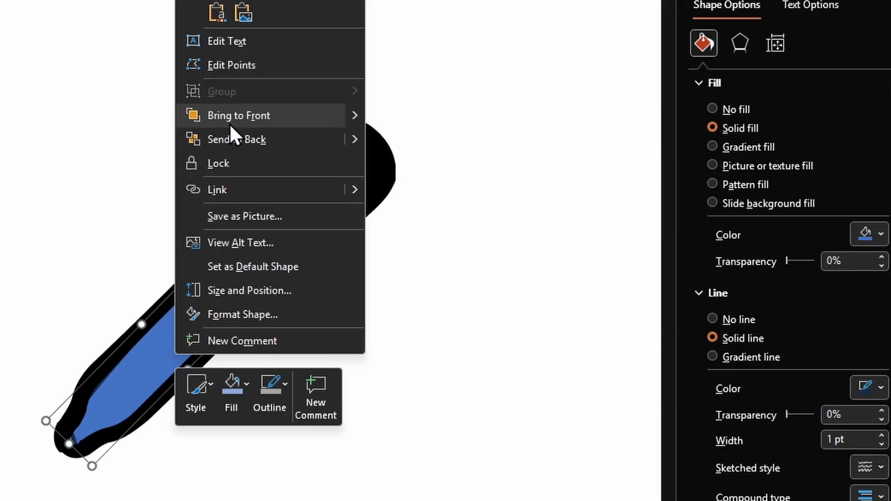
left_click(231, 64)
left_click(68, 427)
left_click_drag(69, 427, 61, 436)
left_click(482, 189)
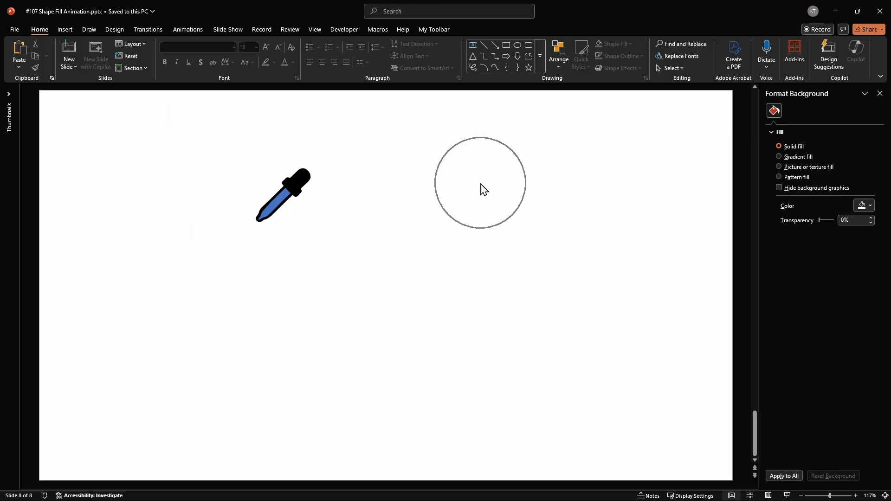
Move the dropper together with its blue fill to the upper centre of the slide
left_click_drag(378, 145, 195, 297)
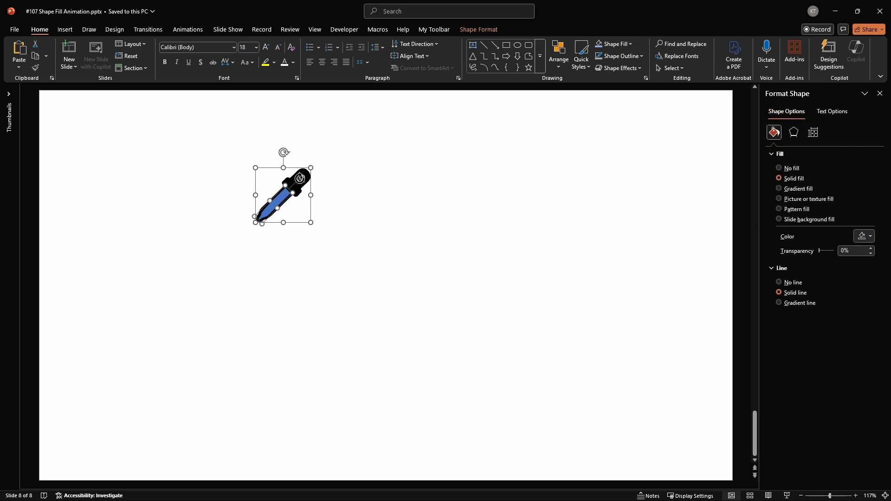
left_click_drag(300, 176, 414, 157)
scroll(441, 172, "down", 2)
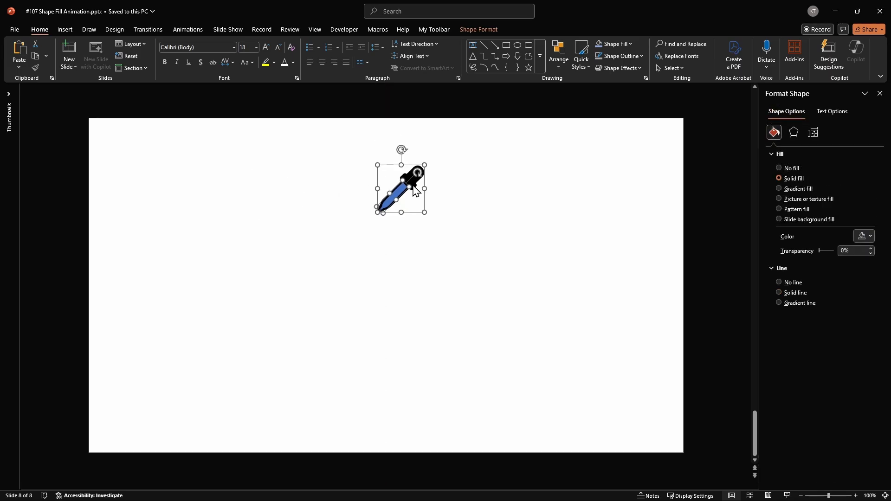
left_click(466, 187)
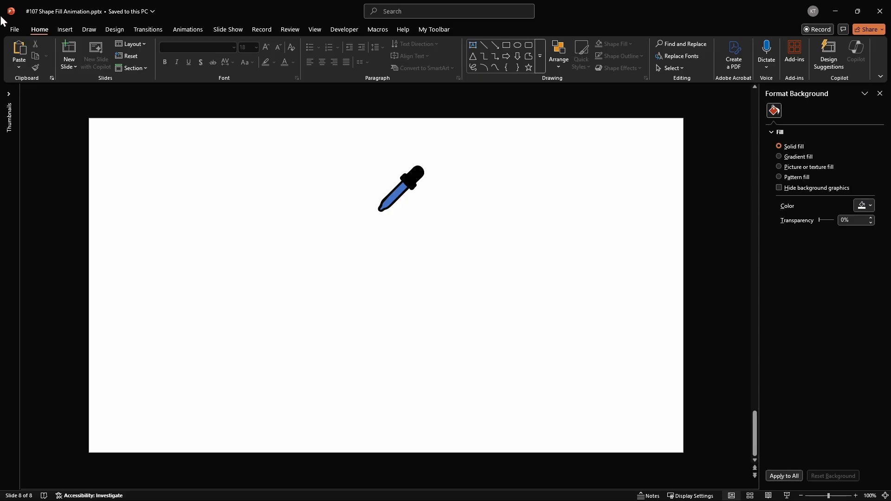
Insert the solid drop icon from the stock icons using the search "drop" and place it directly under the dropper's tip
left_click(65, 29)
left_click(239, 47)
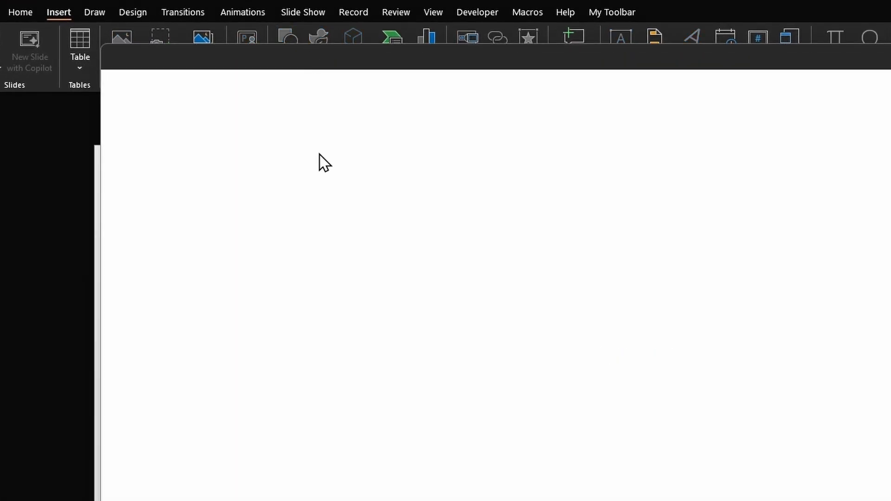
type("drop")
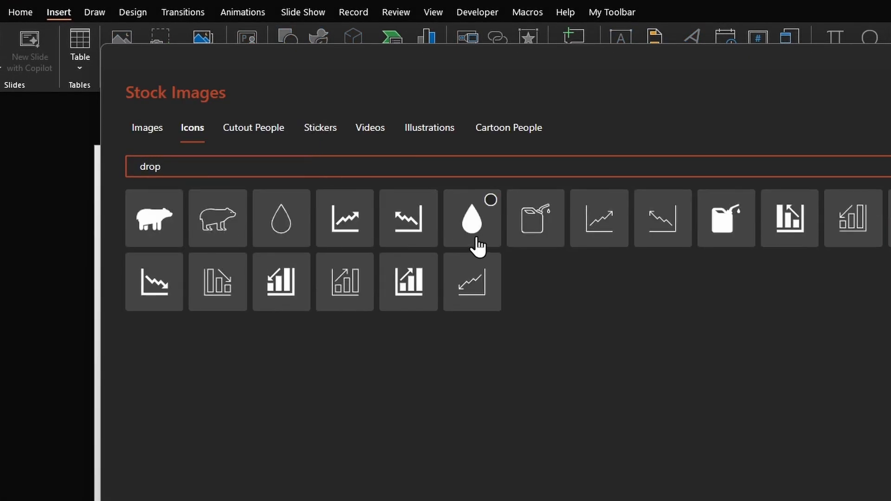
left_click(481, 228)
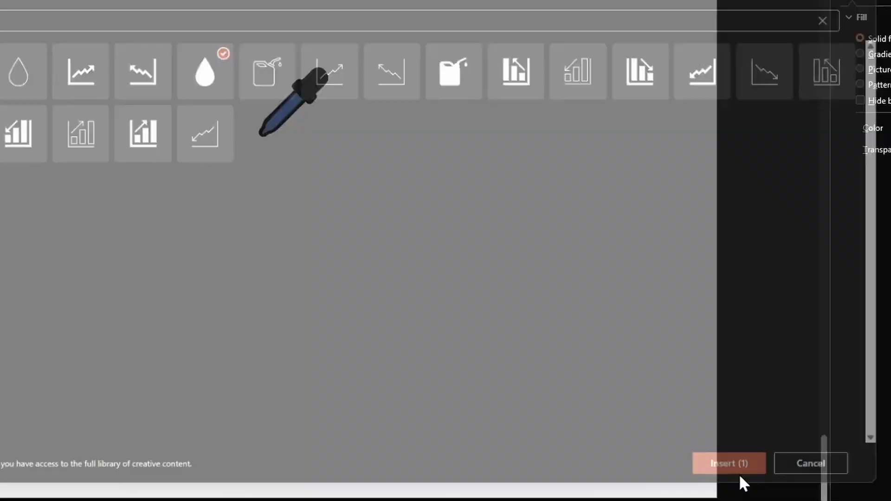
left_click(731, 463)
left_click_drag(271, 247, 263, 165)
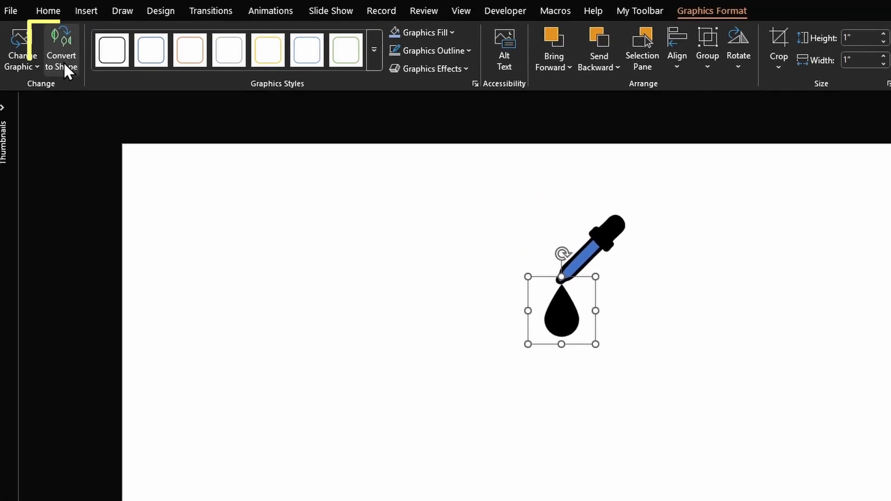
Convert the drop icon to a slightly smaller shape filled with the same blue as the dropper's liquid
left_click(58, 70)
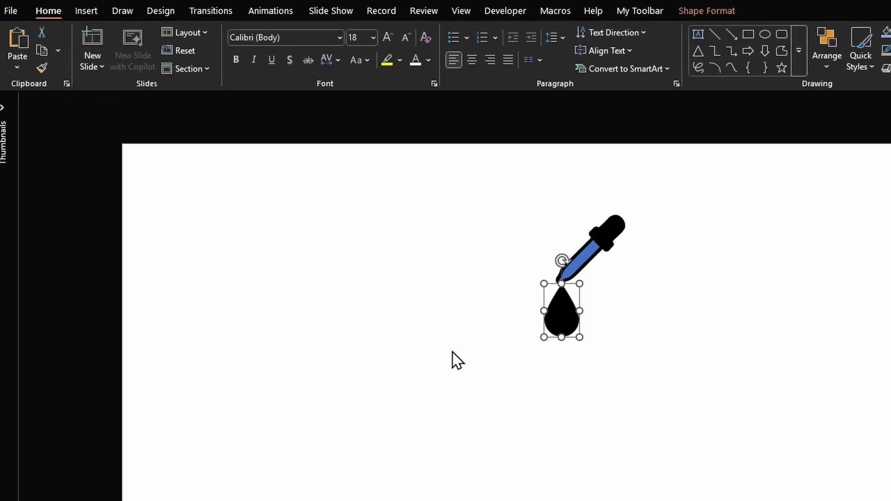
left_click_drag(581, 335, 575, 332)
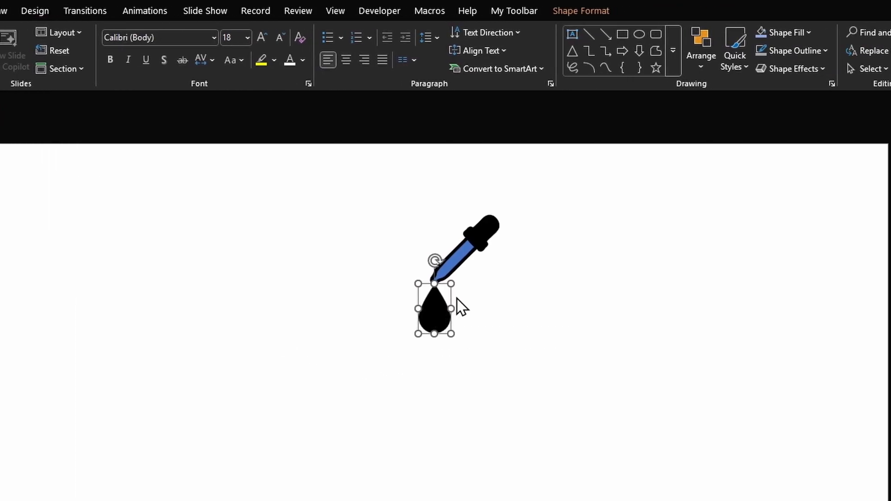
left_click(795, 33)
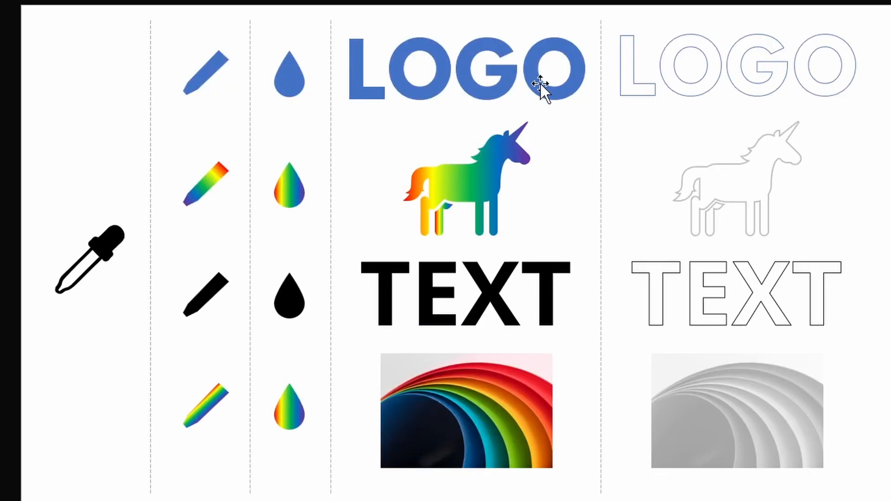
left_click(541, 83)
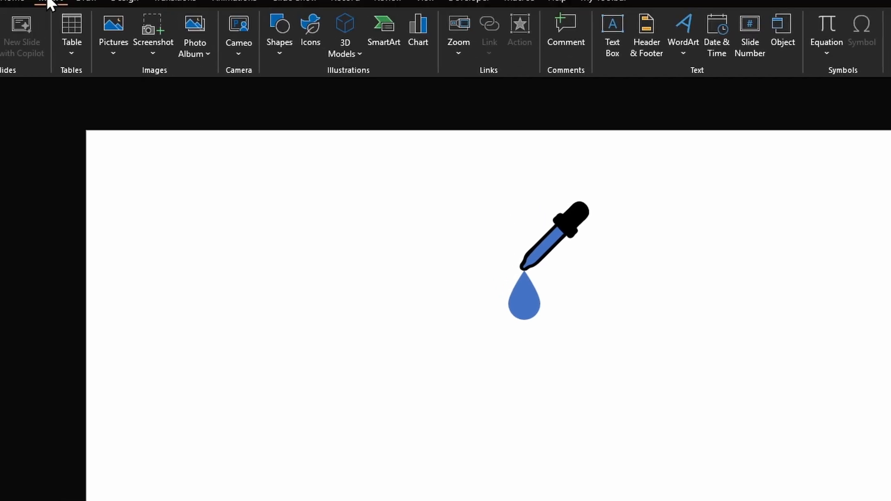
Insert a text box below the drop containing "TEXT"
left_click(618, 55)
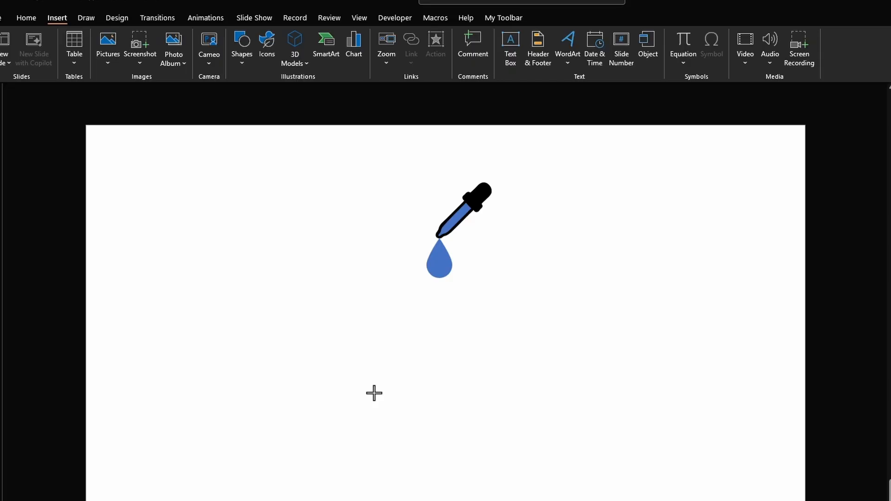
left_click(374, 393)
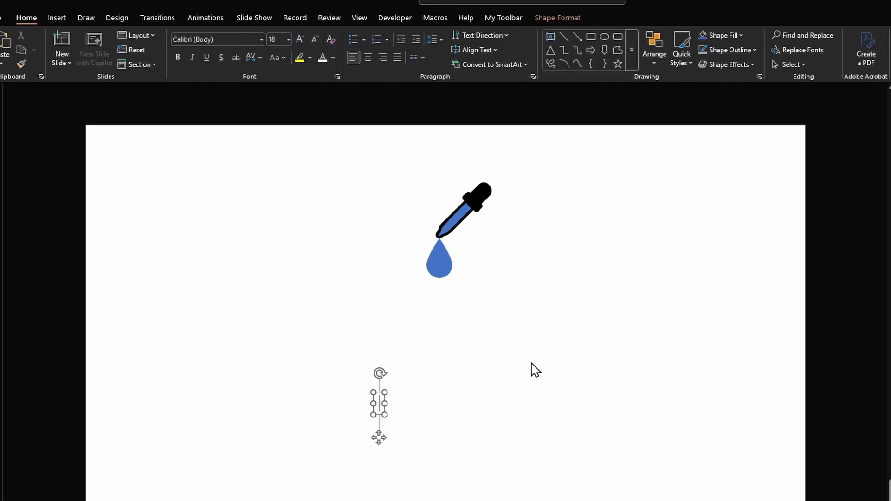
type("TEXT")
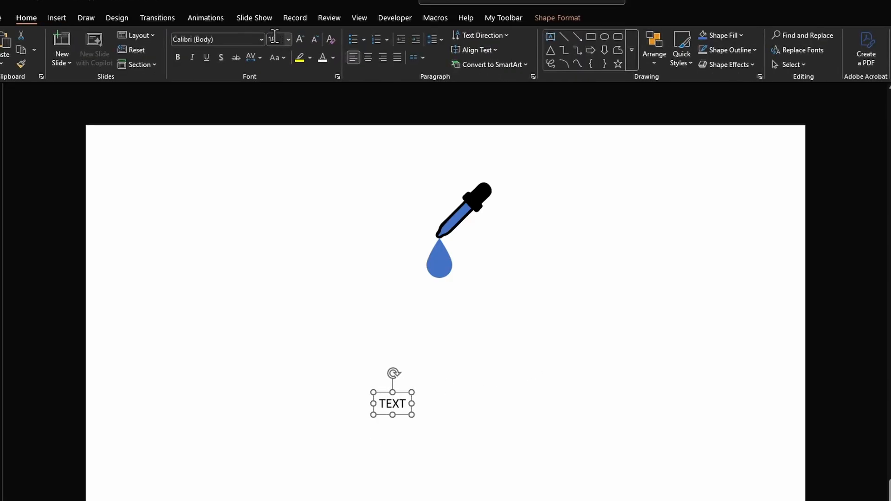
Set the word TEXT to font size 100 and make it bold
left_click(275, 39)
key("Return")
left_click(277, 38)
type("1")
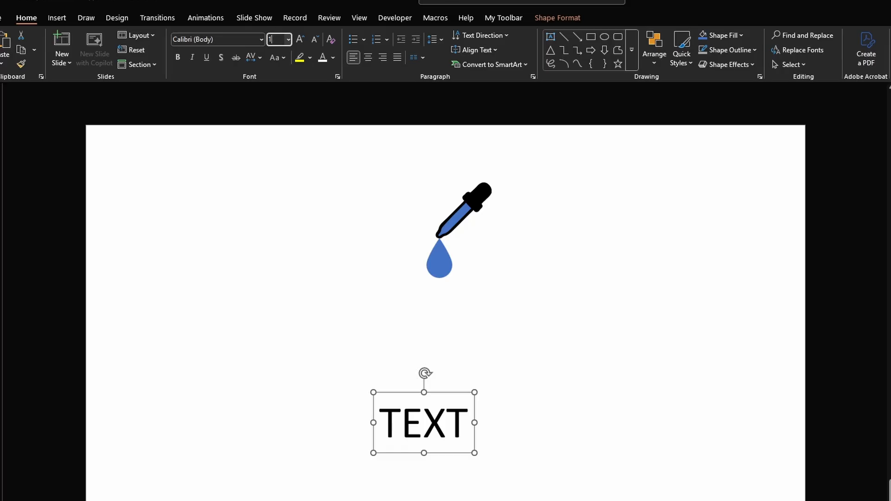
type("00")
key("Return")
left_click(179, 59)
Change the word TEXT to the Impact font with Very Loose character spacing
left_click(218, 39)
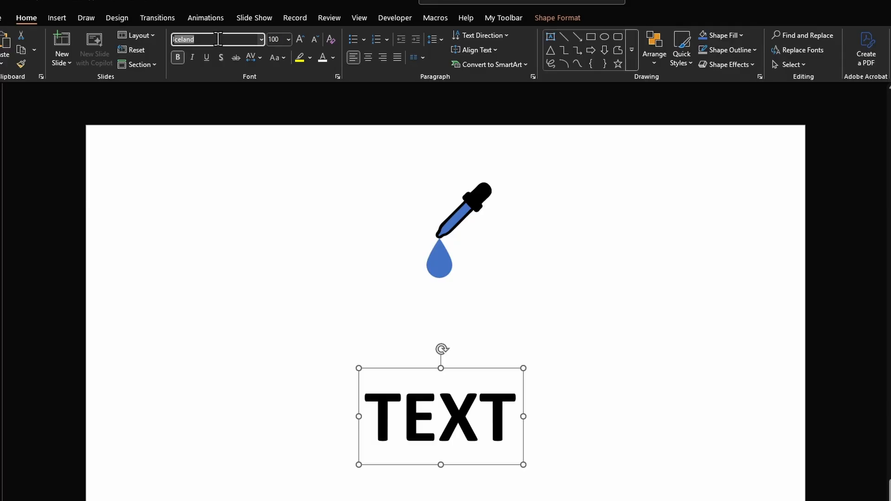
type("imp")
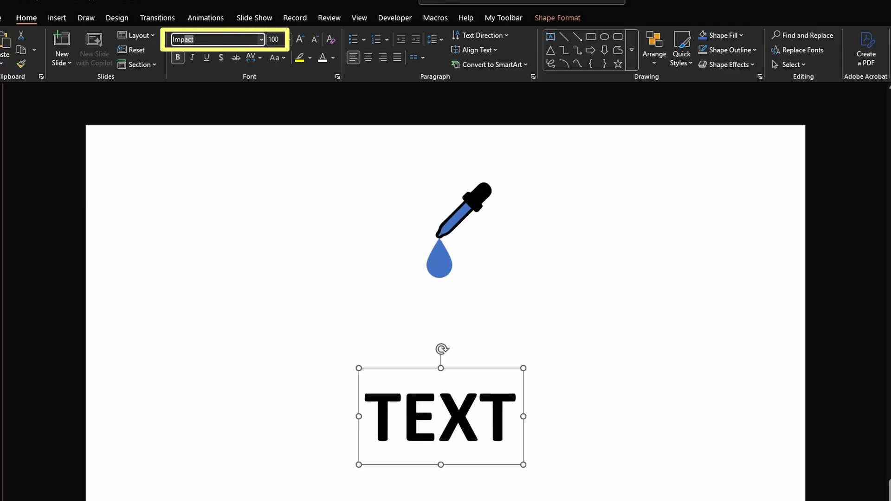
key("Return")
left_click(254, 57)
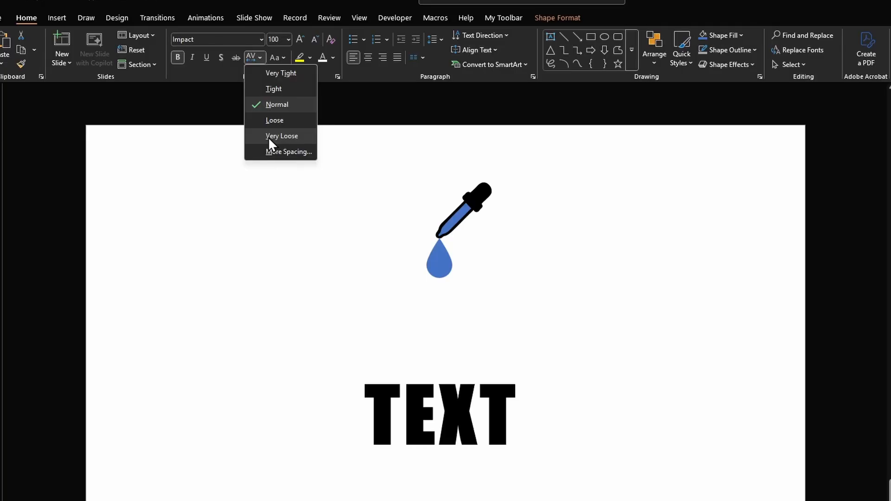
left_click(269, 138)
Duplicate the TEXT box beside the original and make the copy's lettering white
left_click_drag(527, 413, 689, 414)
left_click(323, 54)
Add a black text outline to the white TEXT copy
left_click(559, 20)
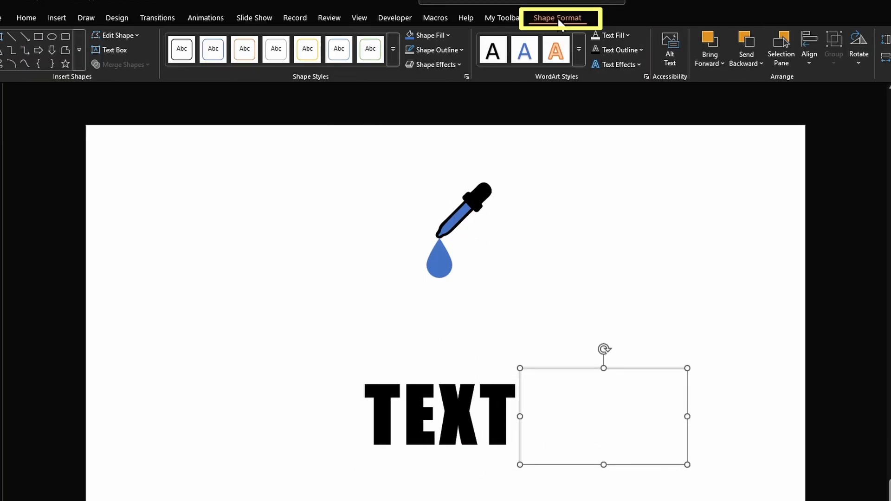
left_click(634, 50)
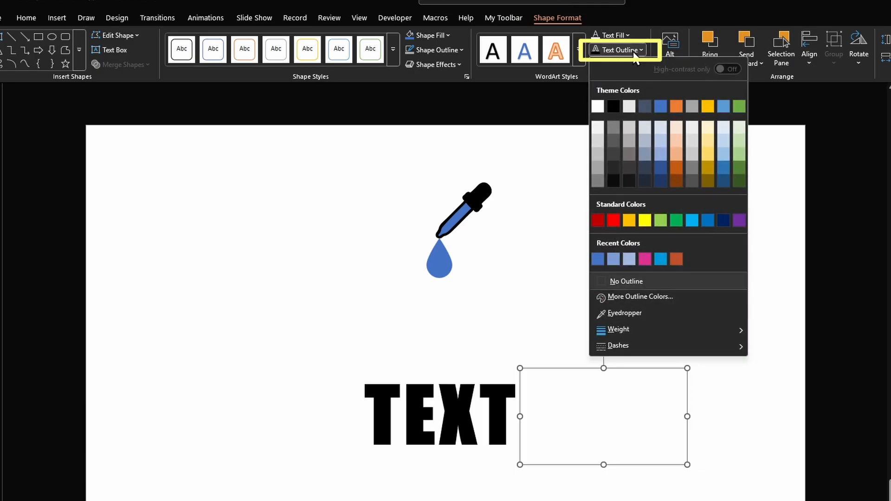
left_click(613, 106)
Move the outlined TEXT copy over the original TEXT and send it to the back
left_click_drag(683, 363, 512, 368)
right_click(512, 368)
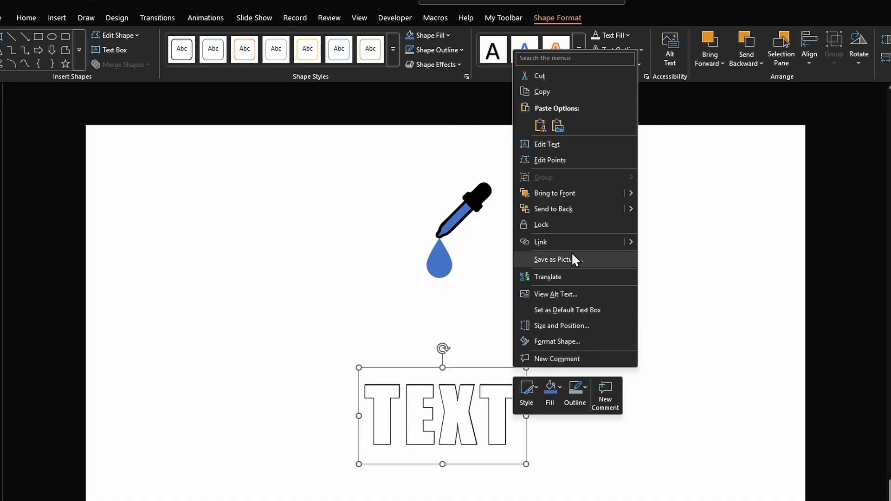
left_click(572, 210)
Align the middles of the two stacked TEXT boxes
left_click(629, 484)
left_click_drag(629, 484, 229, 326)
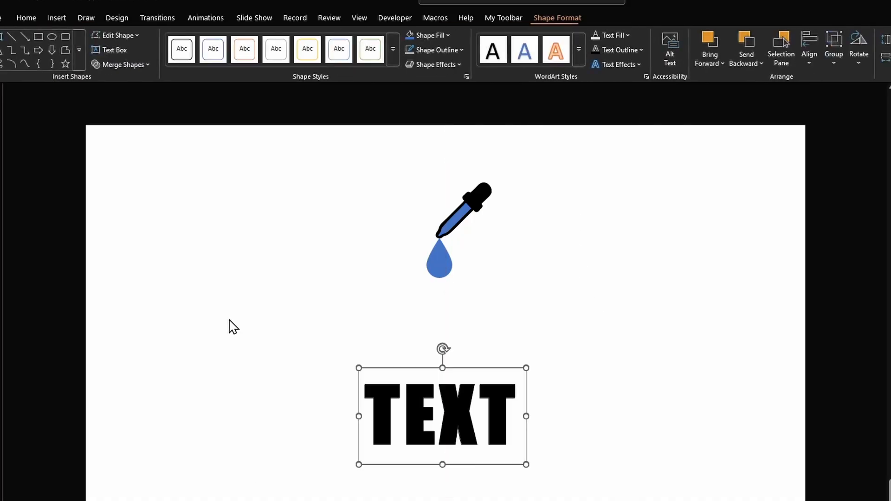
left_click(486, 17)
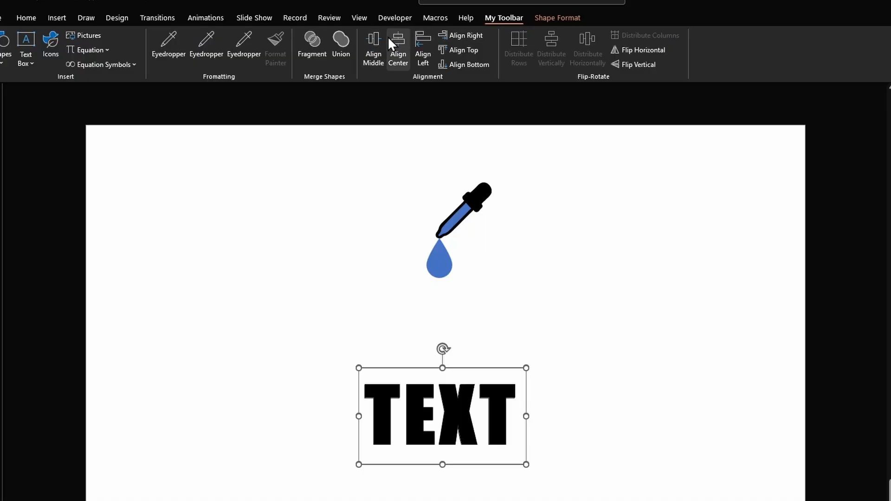
left_click(373, 46)
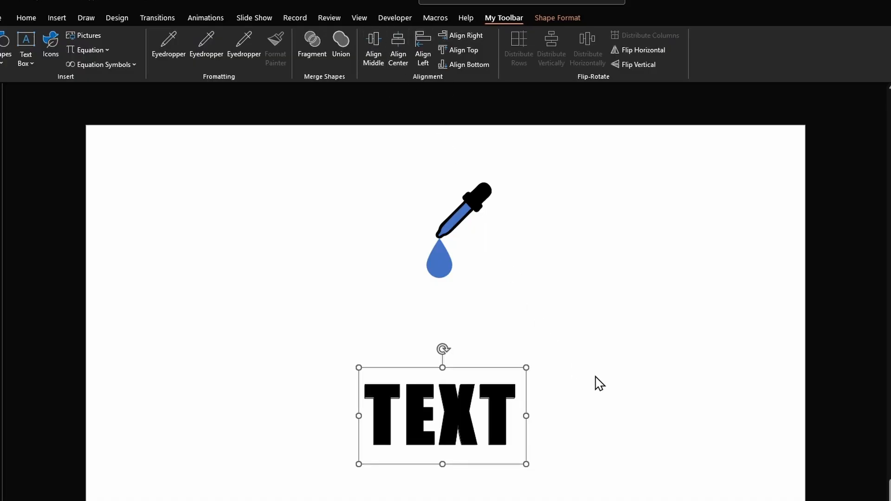
key("ctrl+z")
key("ctrl+z")
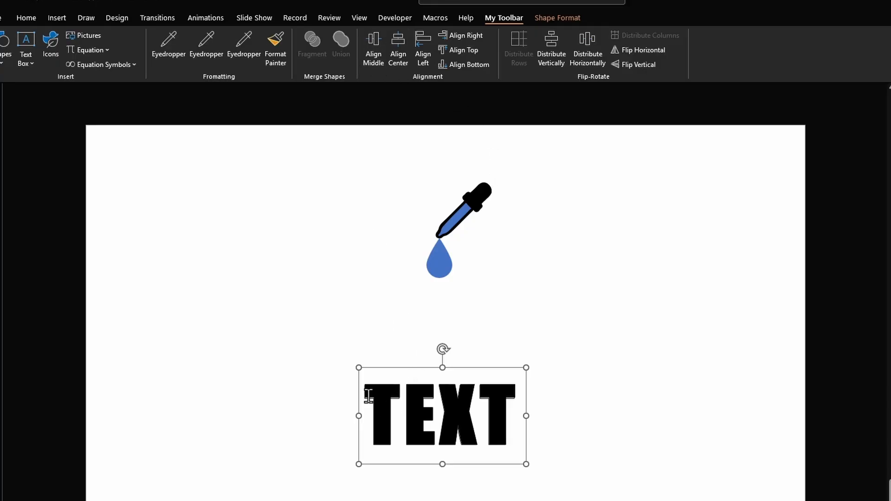
Give the front TEXT box a black text outline matching the copy behind it
left_click(19, 17)
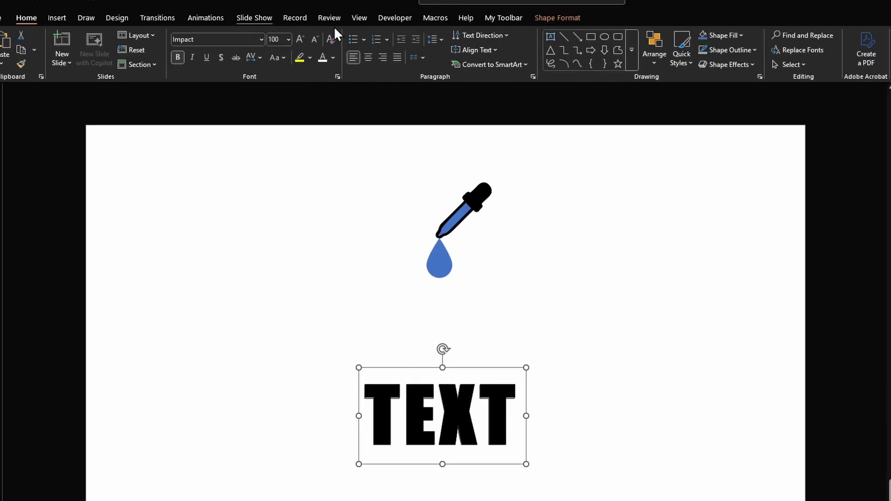
left_click(558, 18)
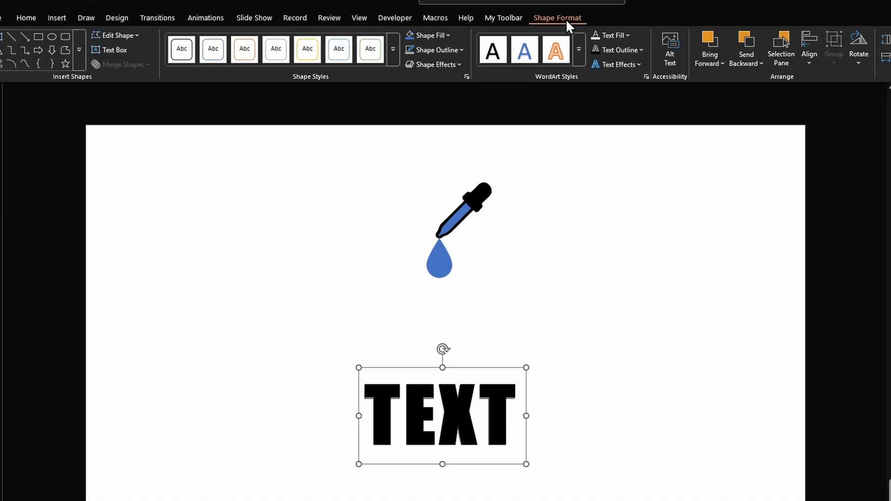
left_click(630, 48)
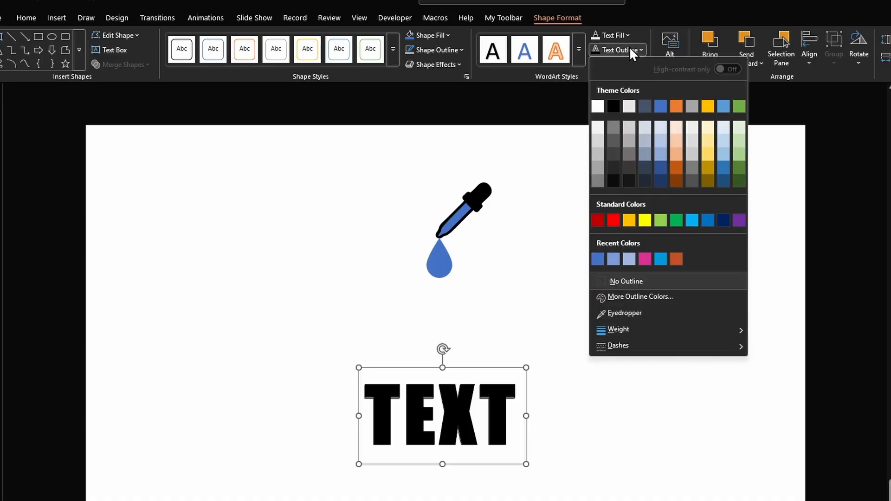
left_click(613, 106)
left_click(774, 418)
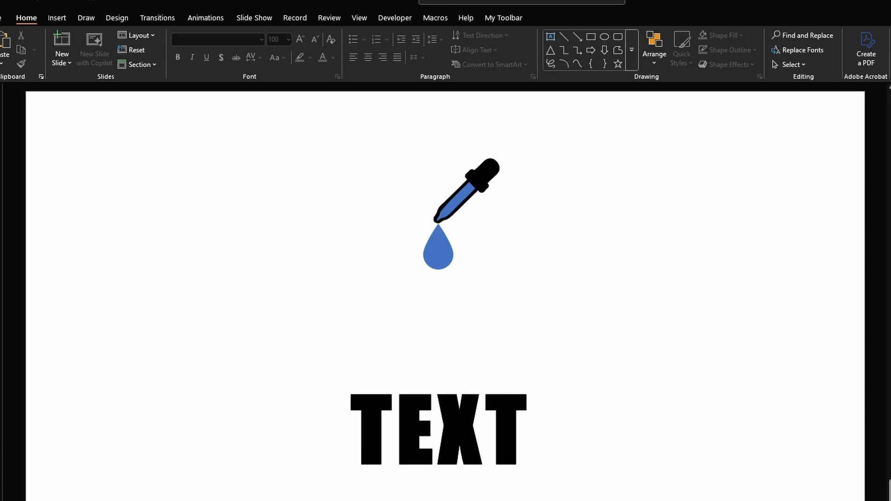
Apply a Wipe exit animation to the blue fill of the dropper, with the Animation Pane shown
left_click(459, 201)
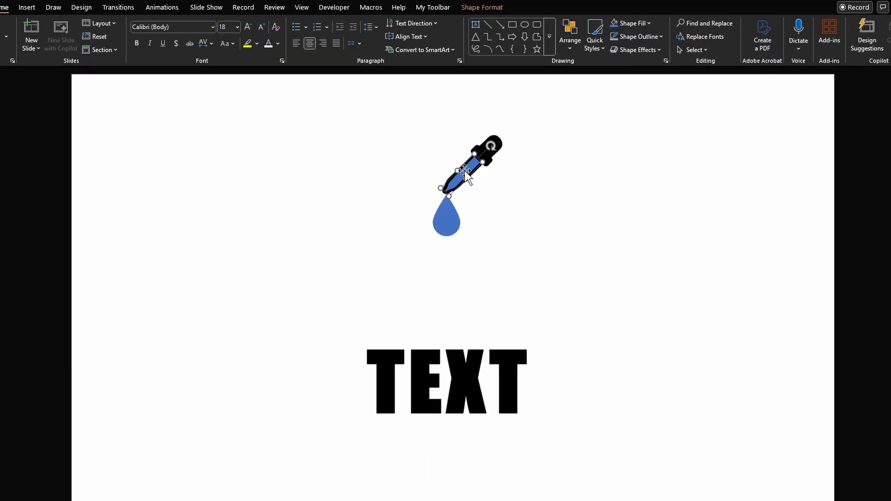
left_click(154, 10)
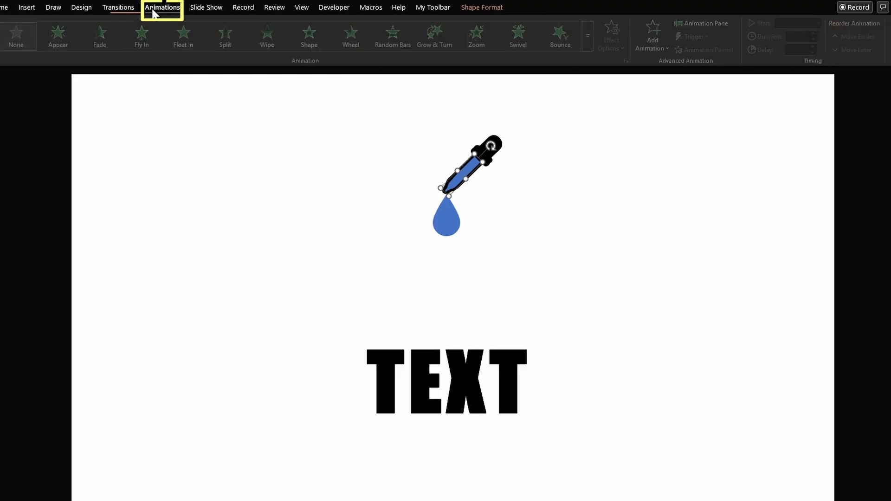
left_click(703, 23)
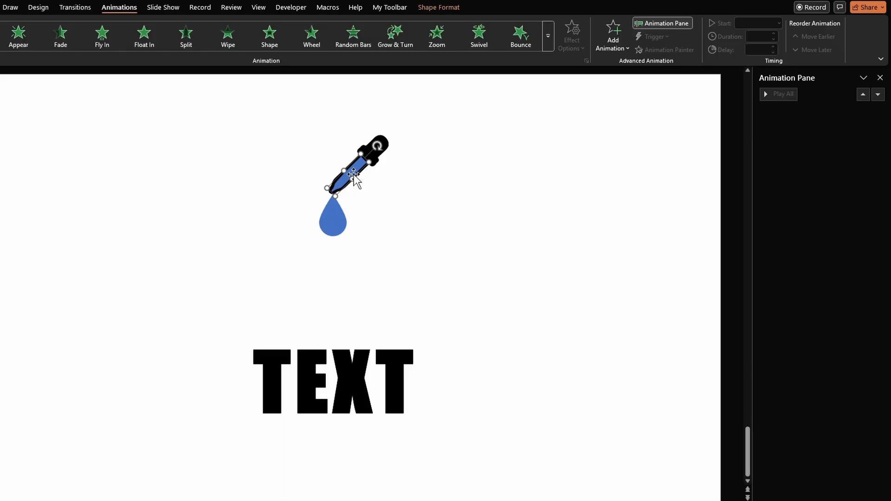
left_click(548, 37)
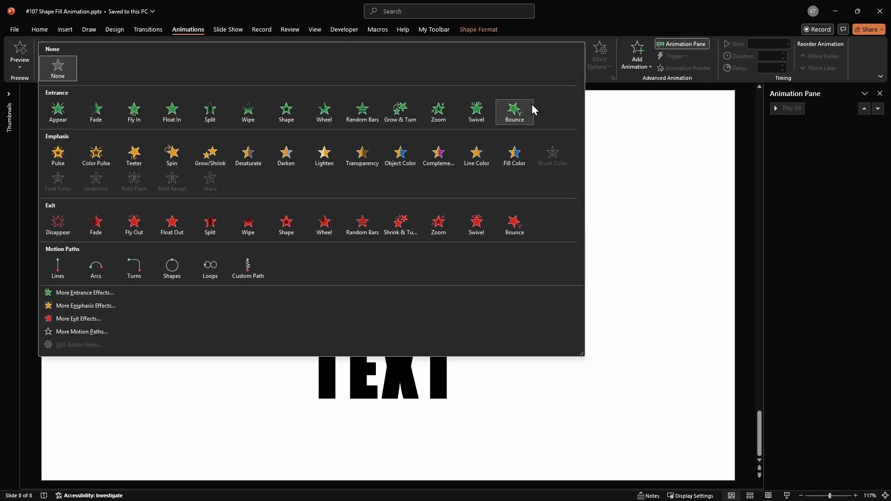
left_click(237, 231)
Give the drop an Appear entrance and an additional Wipe entrance running From Top
left_click(387, 223)
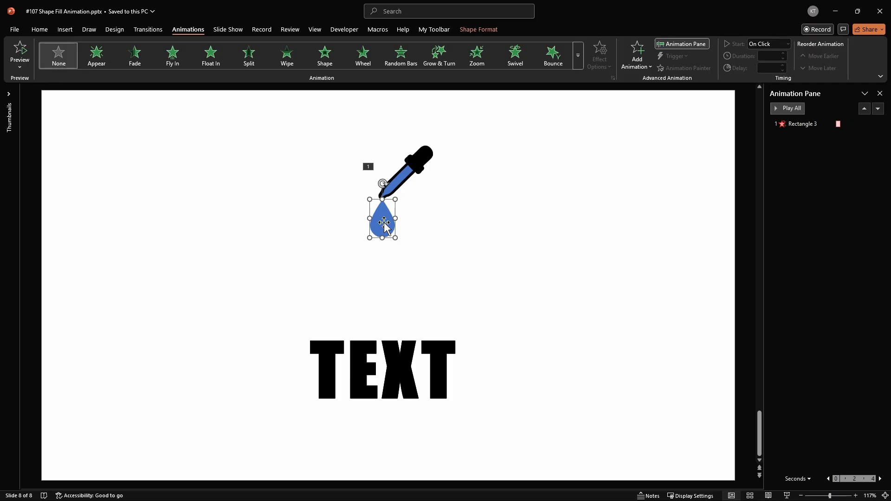
left_click(106, 64)
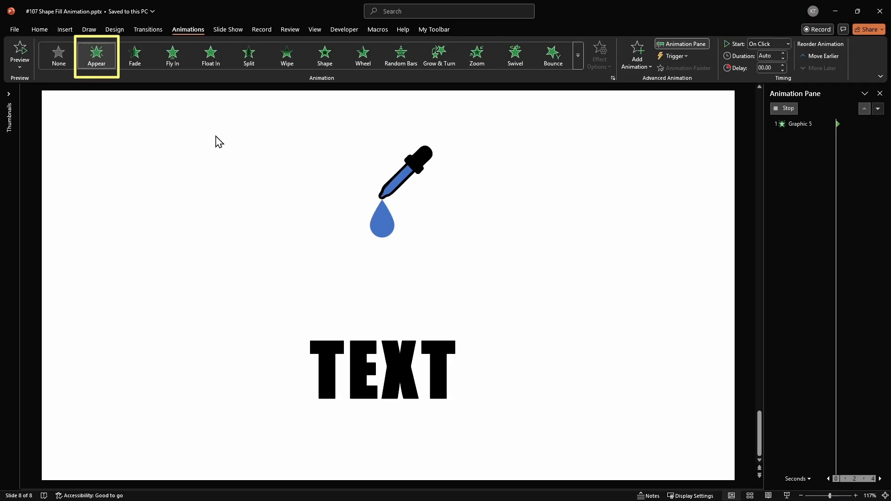
left_click(637, 65)
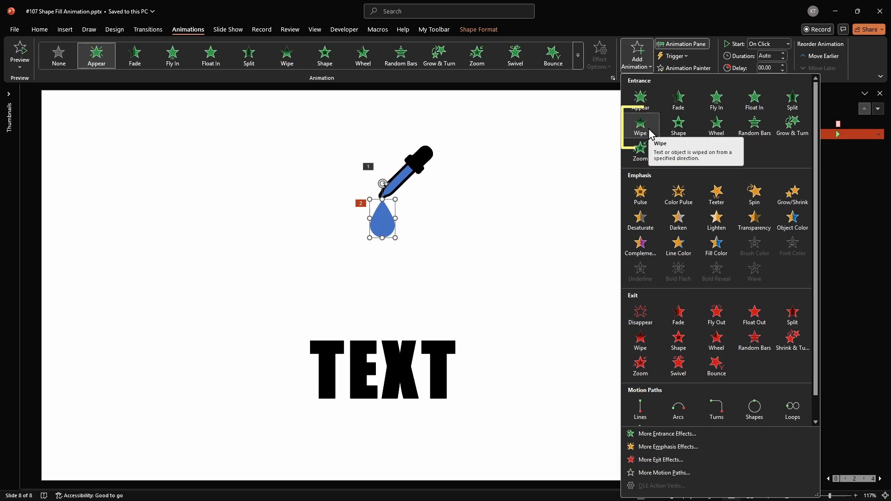
left_click(653, 128)
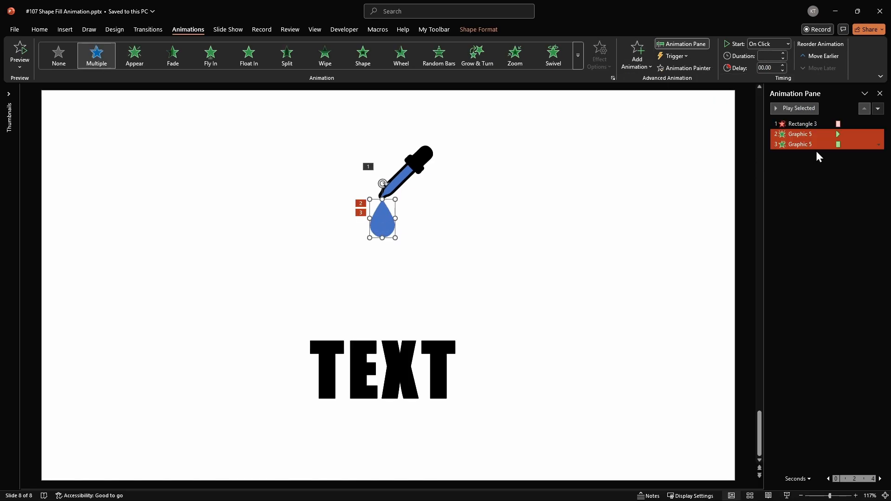
left_click(813, 144)
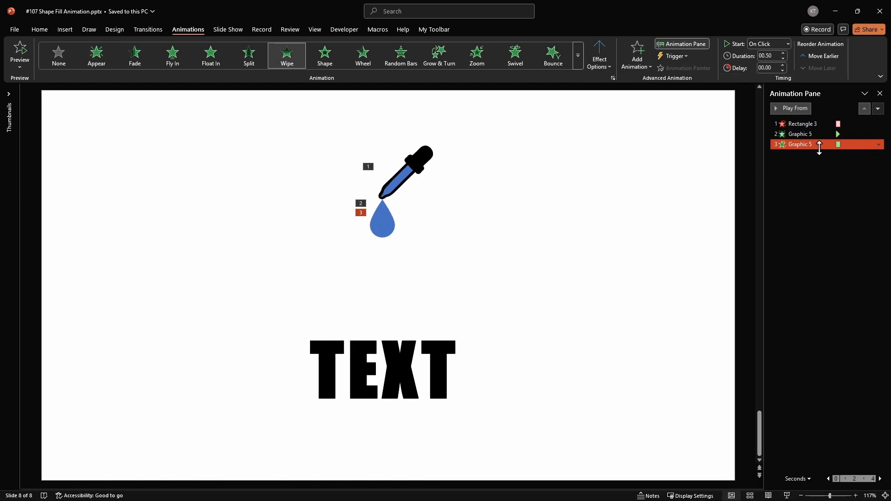
left_click(605, 67)
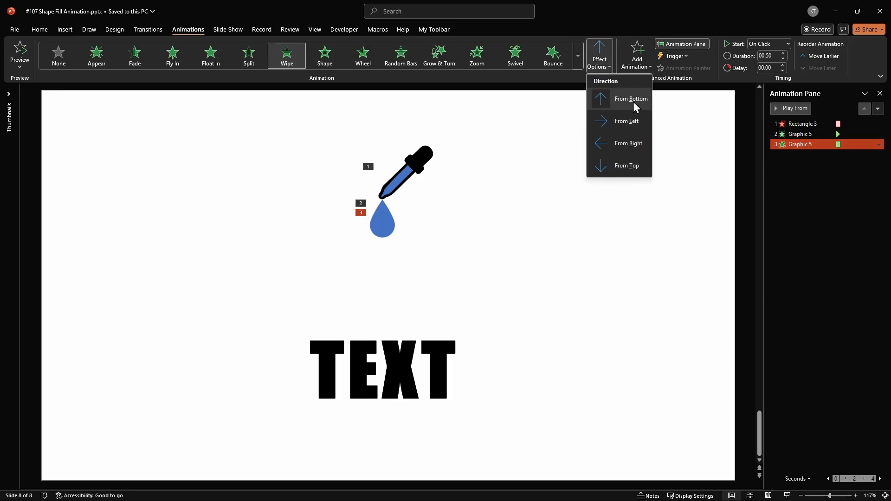
left_click(630, 168)
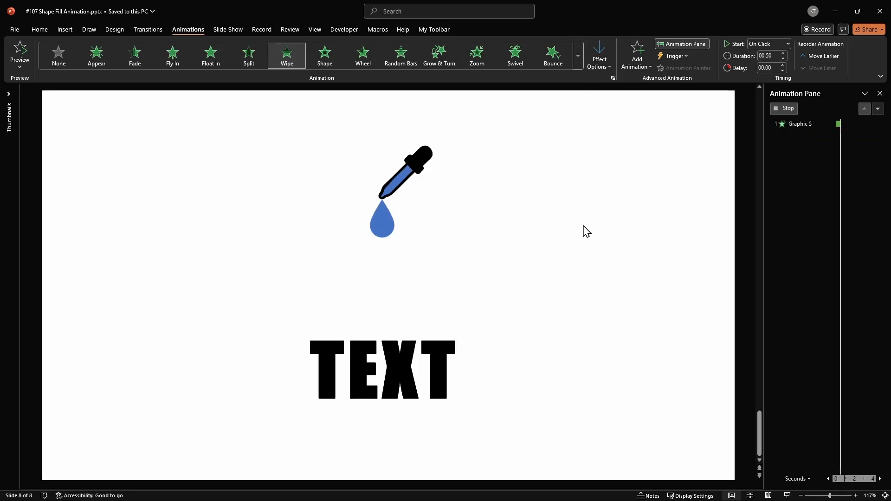
Set the Wipe exit of the dropper's blue fill to run From Top
left_click(407, 176)
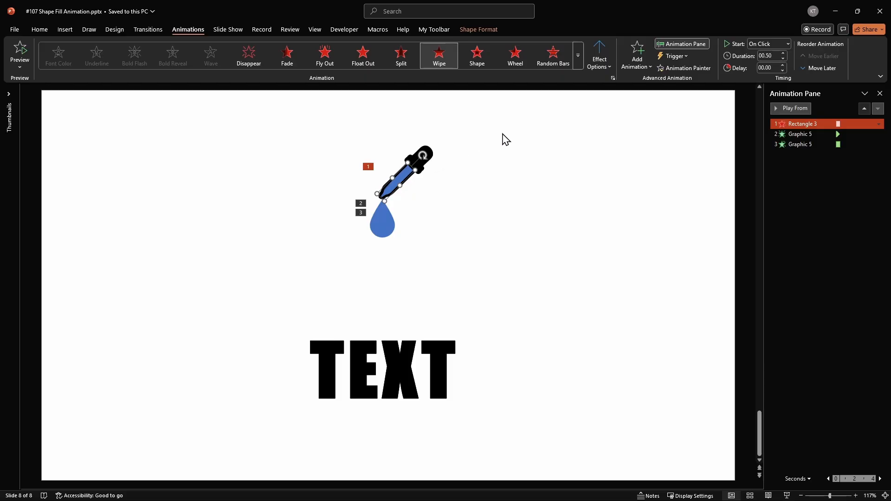
left_click(600, 67)
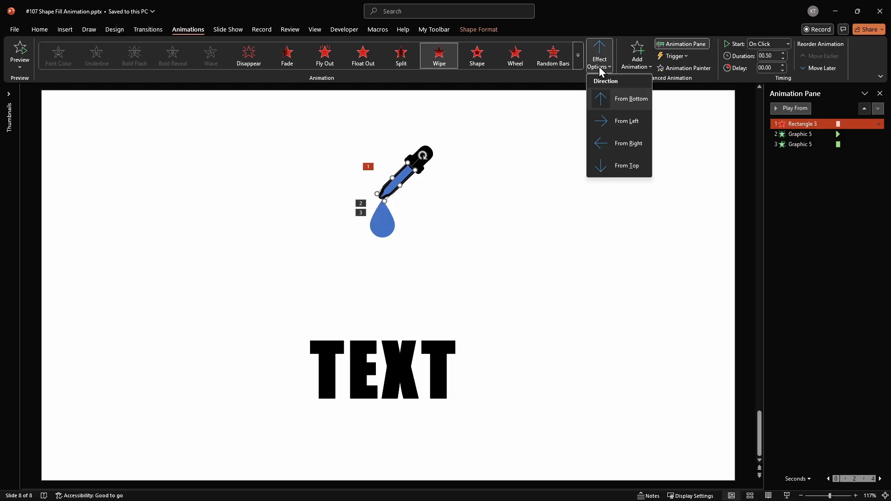
left_click(615, 168)
Add a downward Lines motion path and a Fade exit to the drop
left_click(383, 229)
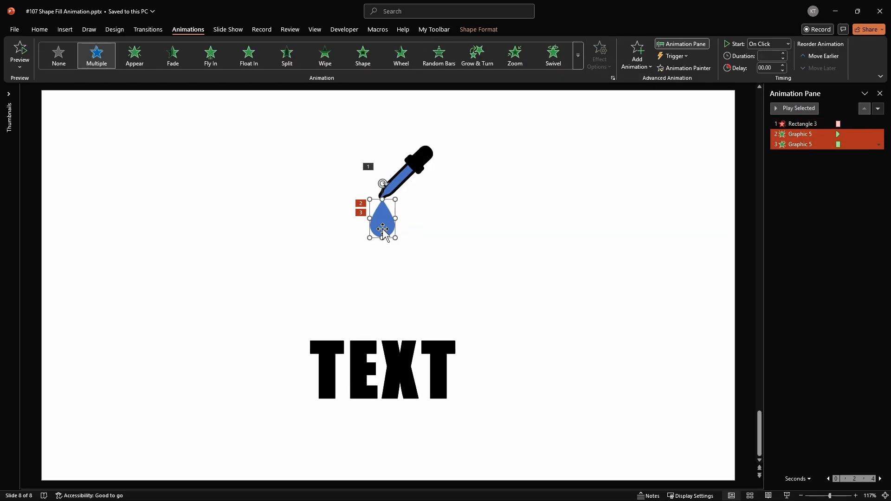
left_click(631, 67)
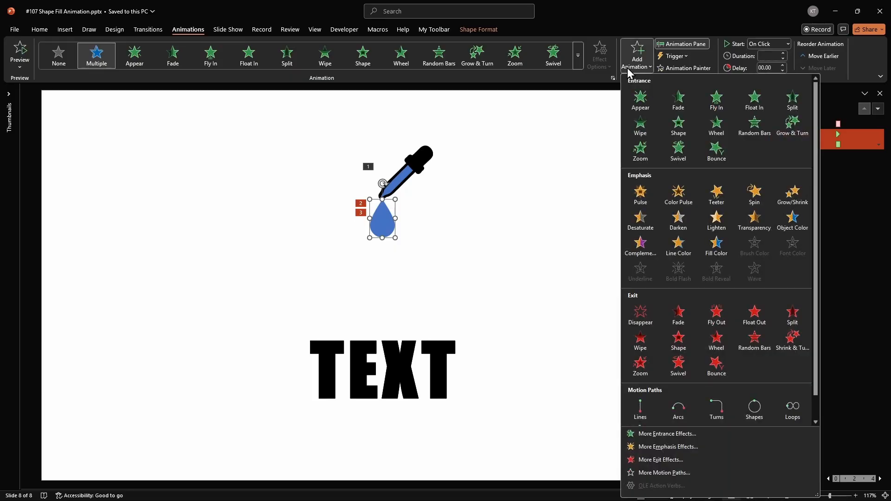
left_click(640, 408)
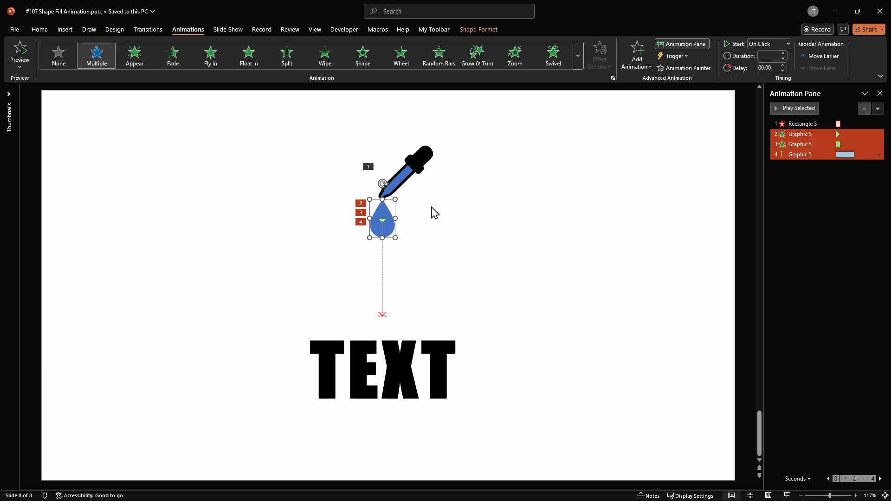
left_click(633, 67)
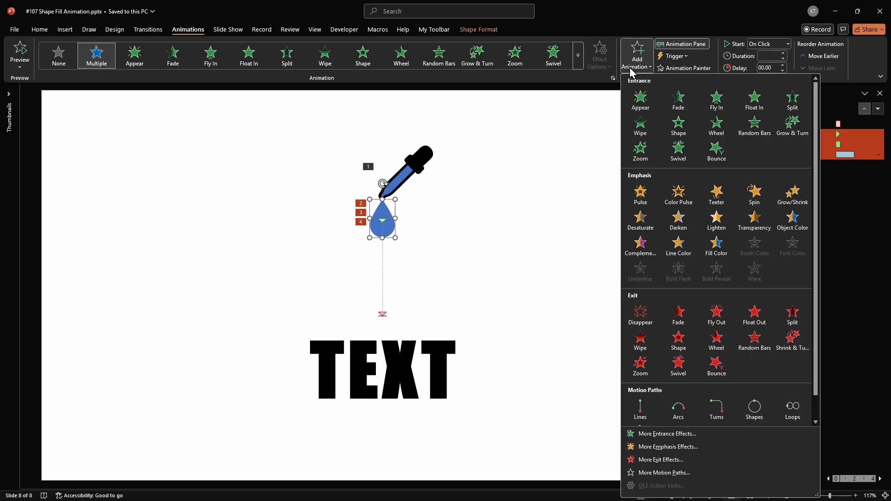
left_click(690, 320)
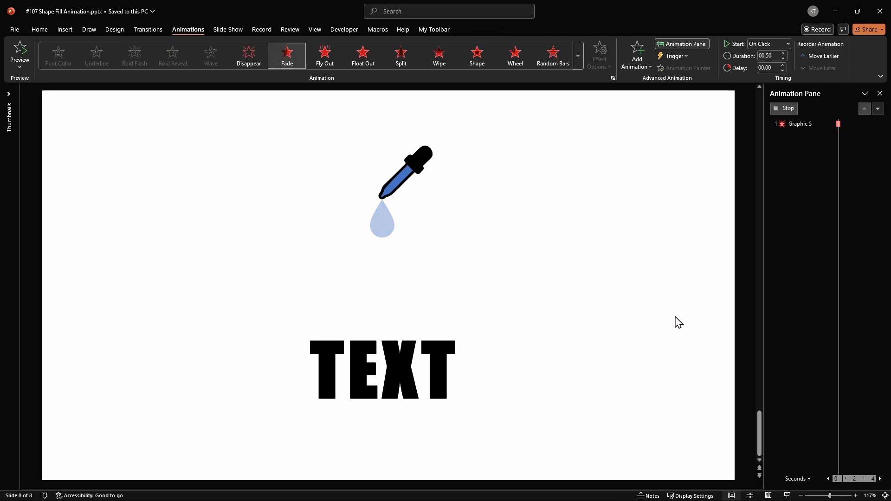
Apply a Wipe entrance running From Top to the front TEXT box
left_click(383, 365)
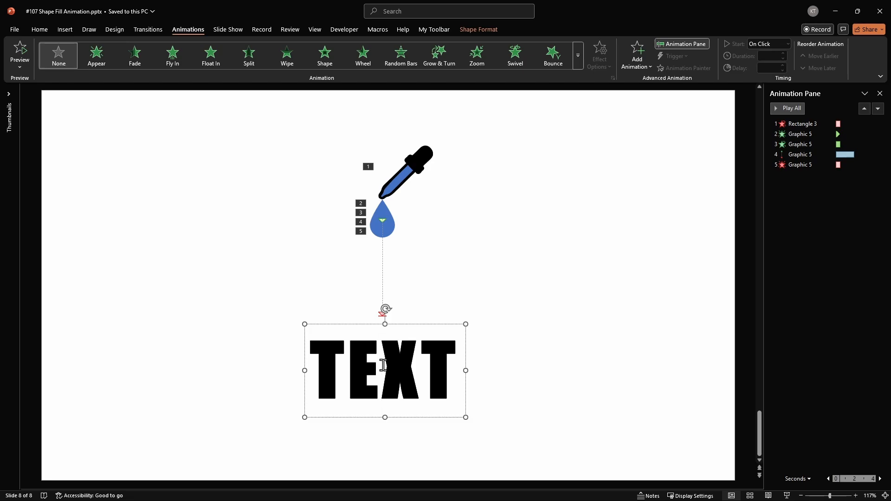
key("Escape")
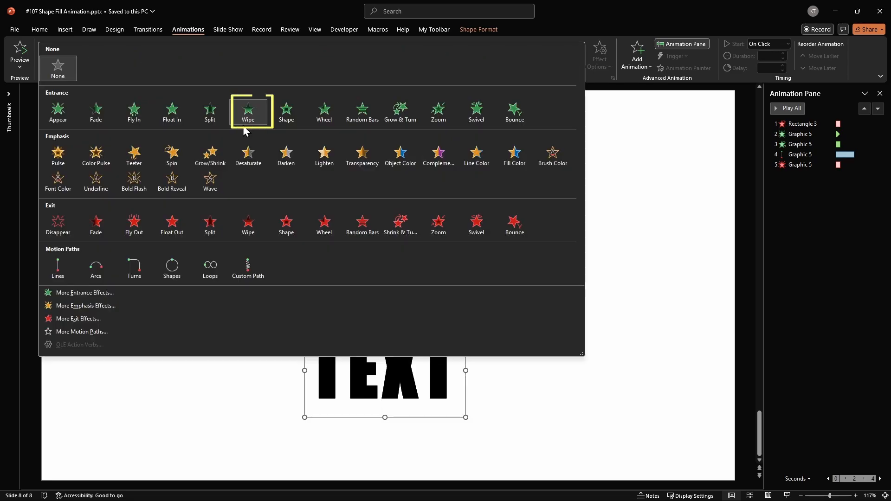
left_click(245, 132)
left_click(604, 64)
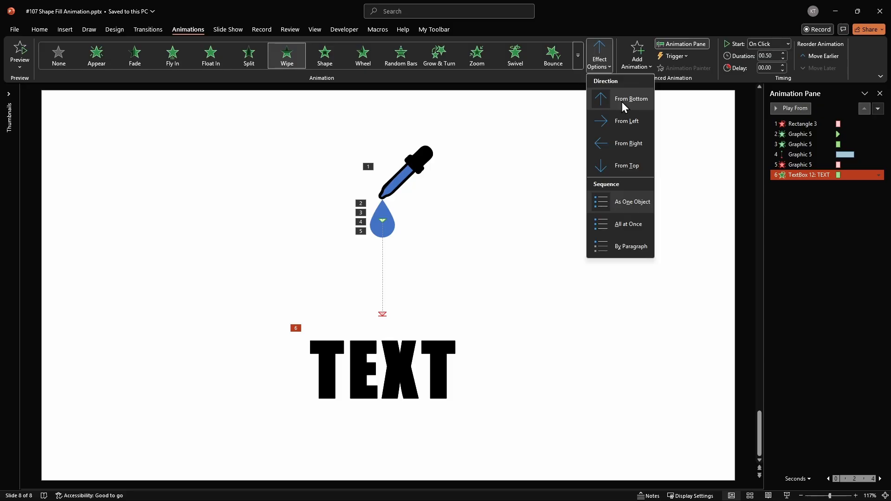
left_click(626, 166)
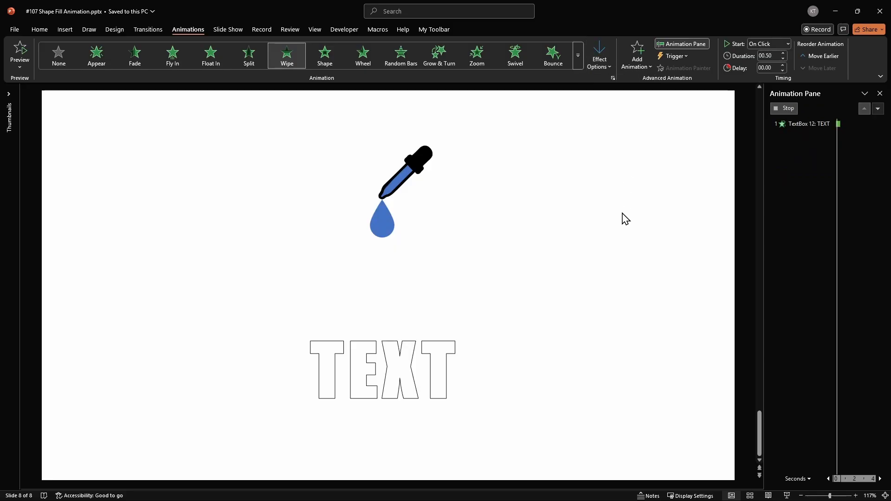
Set all six animations on the slide to start With Previous
left_click(621, 234)
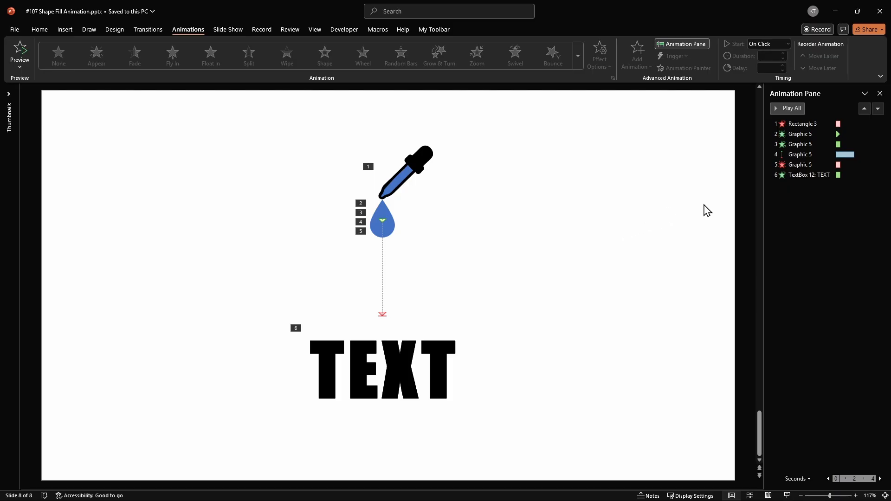
key("ctrl+a")
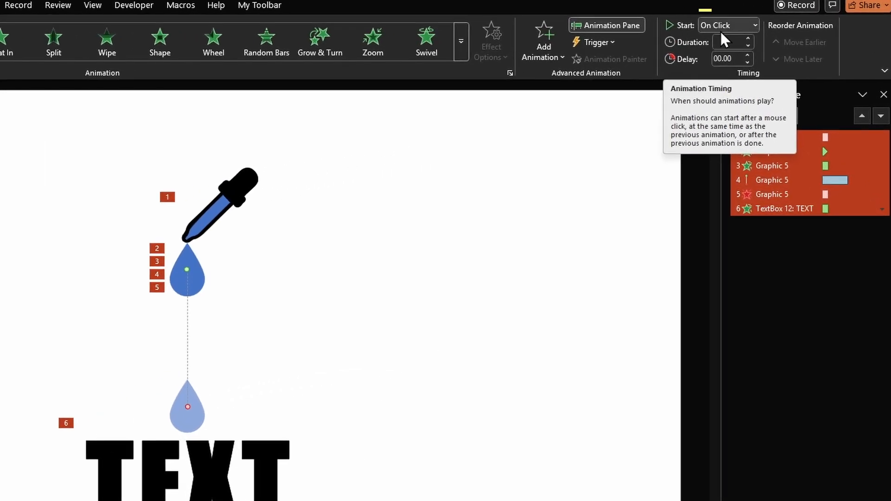
left_click(755, 26)
left_click(745, 56)
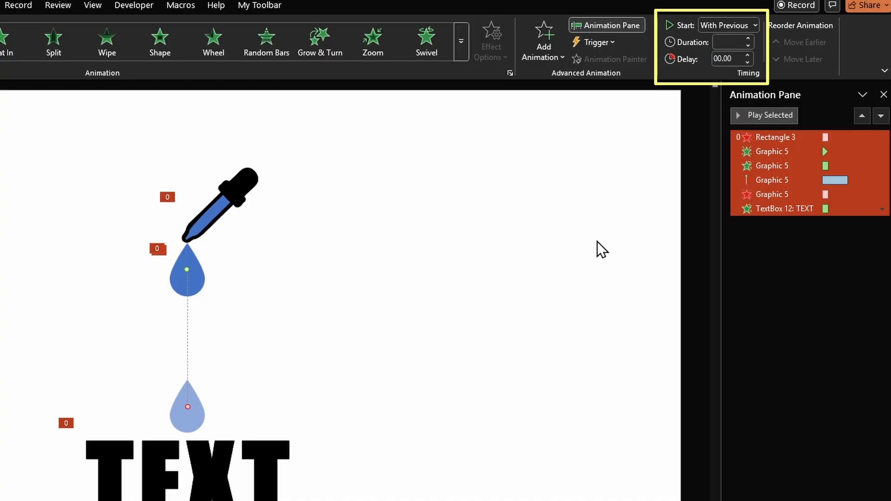
Add a delay of a fraction of a second to the drop's Appear entrance
left_click(796, 138)
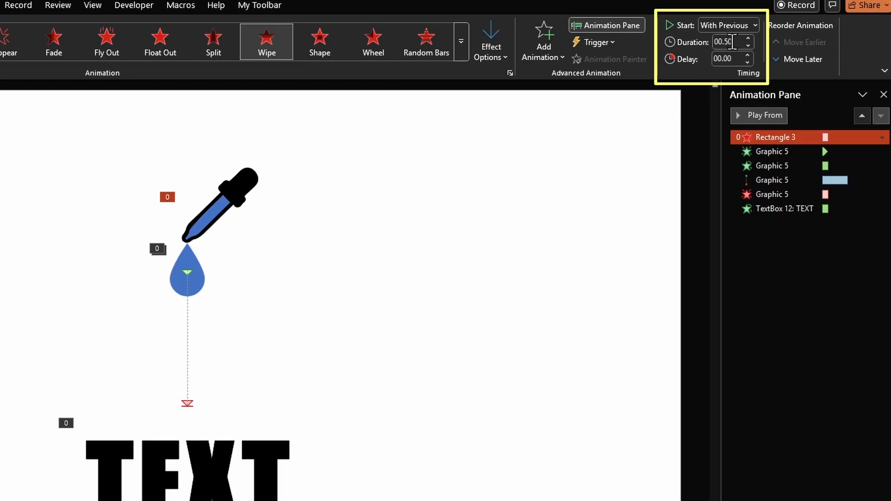
left_click(787, 151)
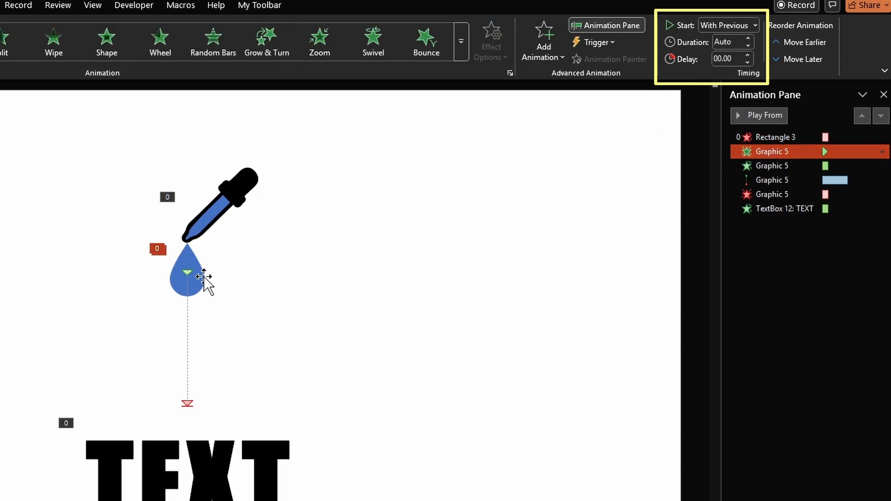
left_click(726, 59)
type("0.")
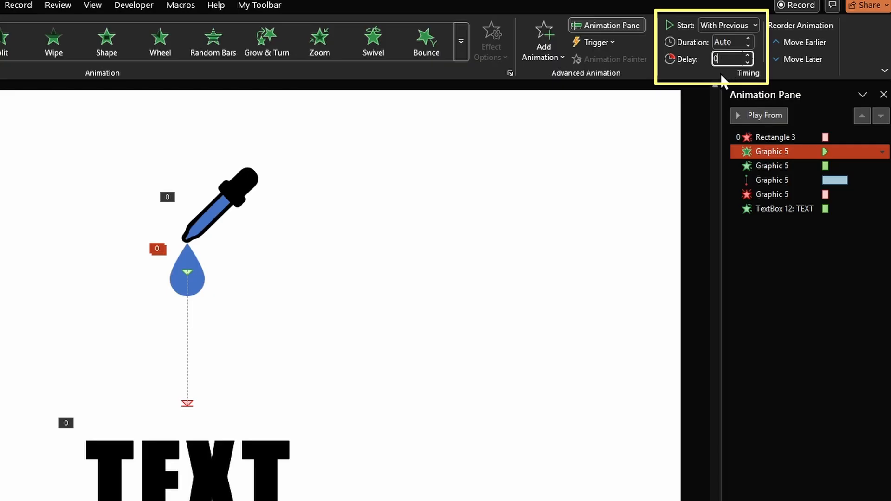
Give the drop's Wipe entrance a duration of 0.25 seconds and a delay of a fraction of a second
left_click(781, 166)
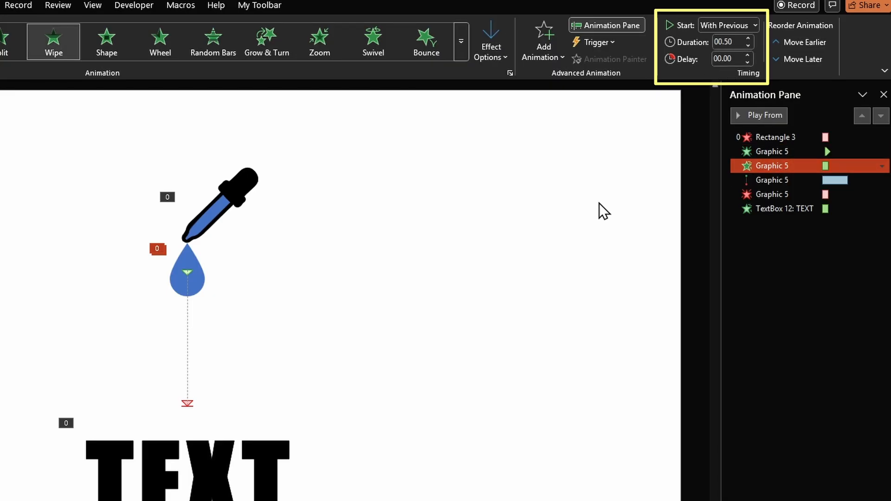
left_click(740, 42)
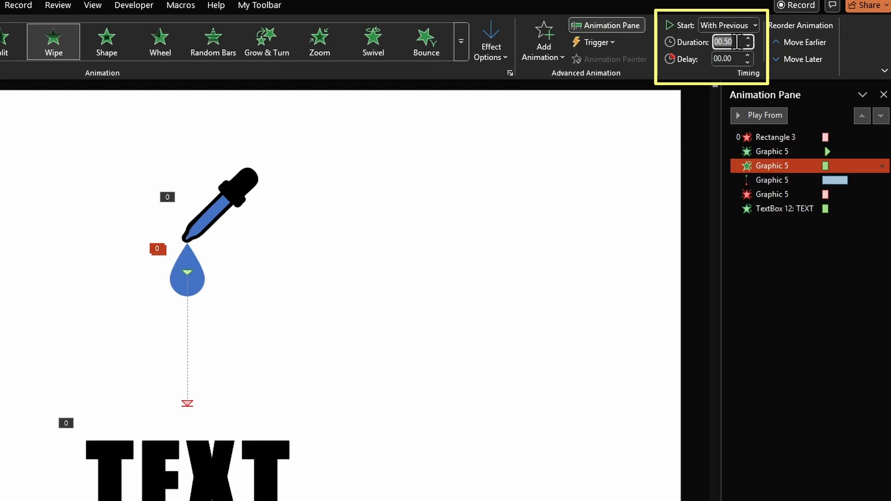
type("0.25")
key("Tab")
type("0")
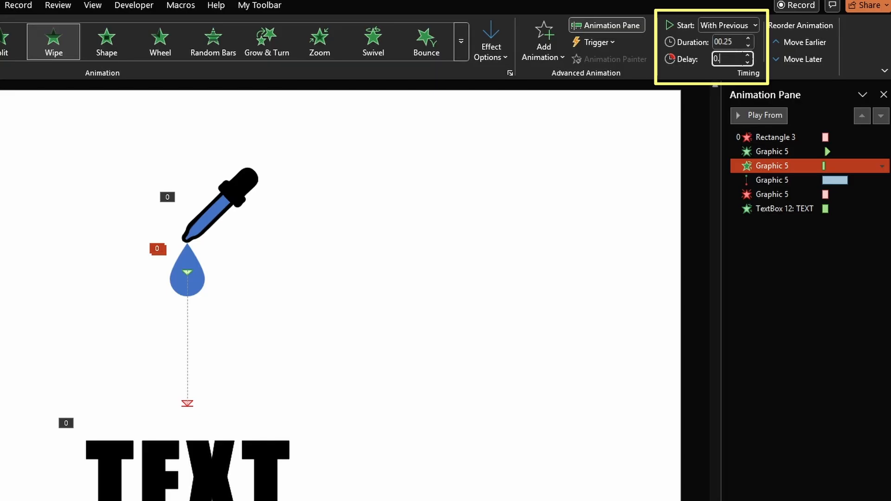
type(".2")
Set both the smooth start and smooth end of the drop's downward motion path to 0 seconds
left_click(185, 316)
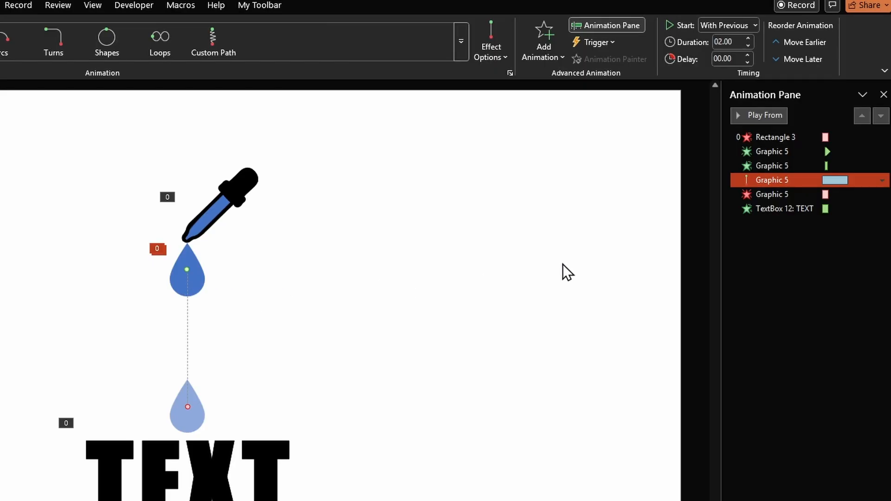
left_click(877, 191, "shift")
left_click(878, 182)
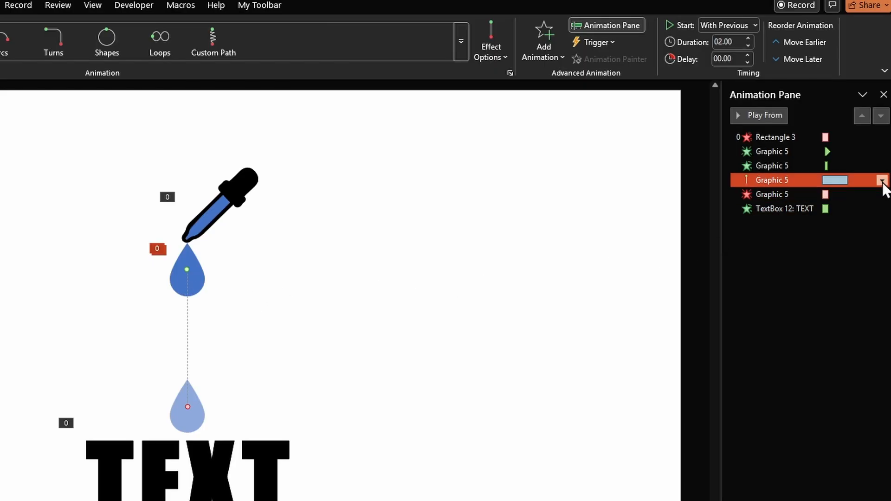
left_click(881, 181)
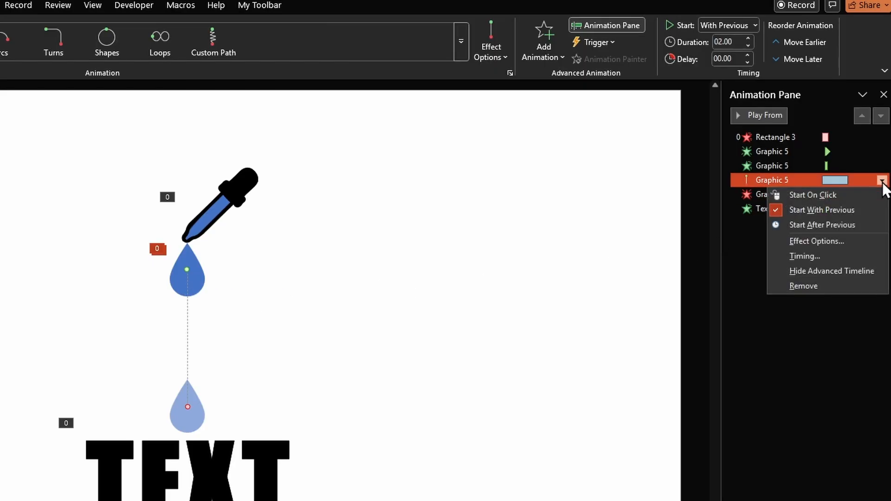
left_click(841, 241)
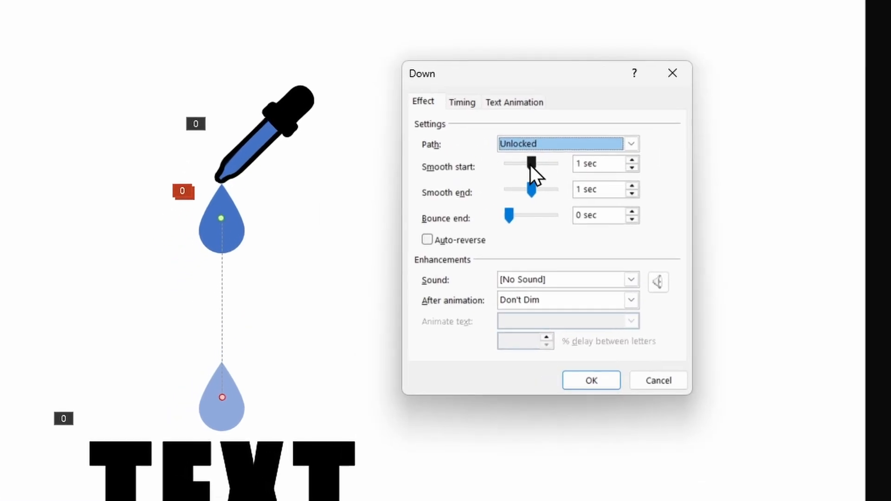
left_click_drag(571, 140, 528, 137)
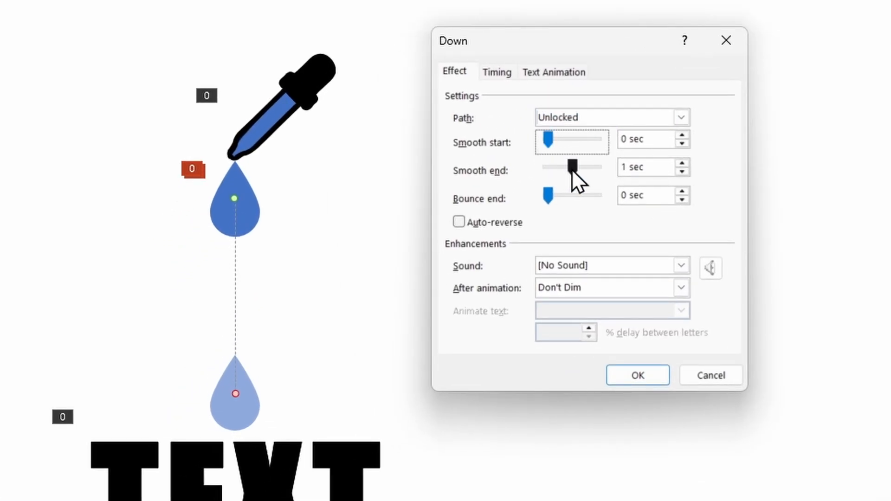
left_click_drag(571, 168, 546, 171)
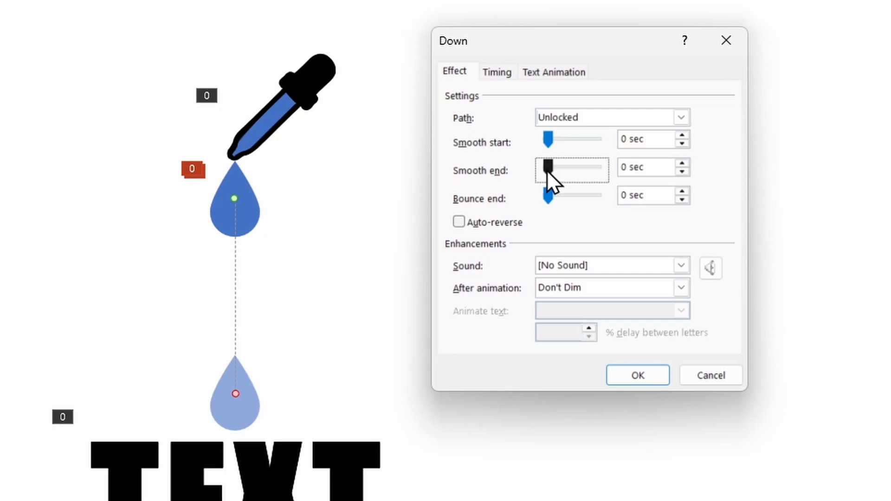
Set the drop's motion path to a 1.5-second duration and a 0.5-second delay, and apply the effect settings
left_click(490, 75)
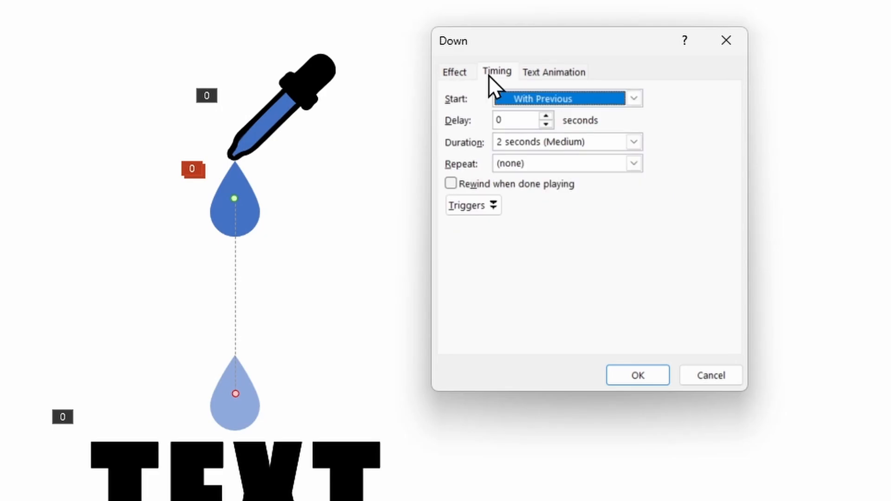
left_click(607, 142)
type("1.5")
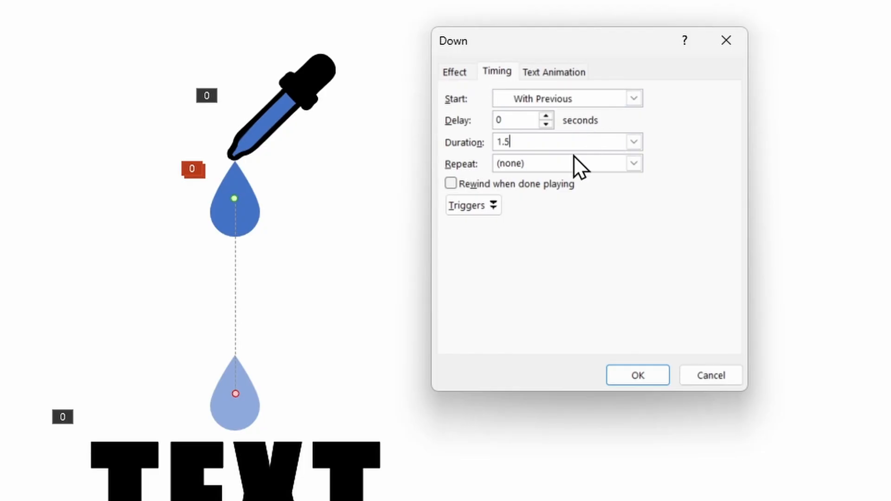
left_click(543, 126)
type(".5")
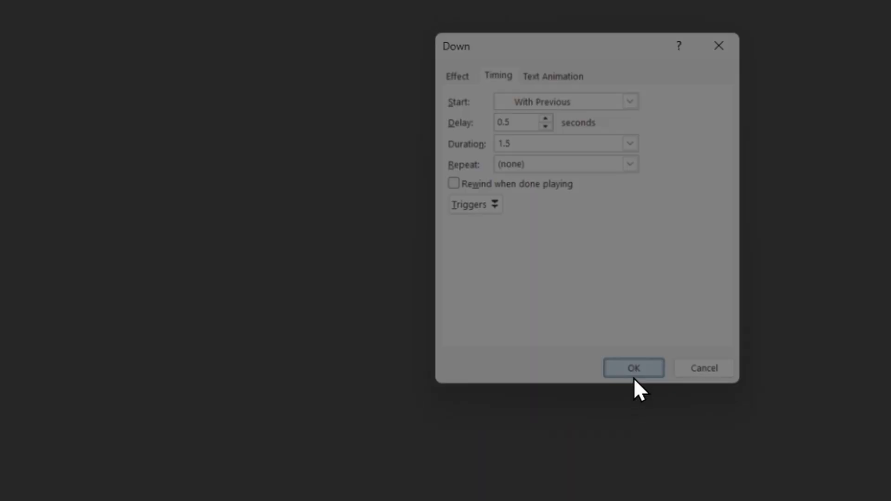
left_click(634, 377)
Delay the drop's Fade exit so that it ends together with the motion path
left_click(782, 197)
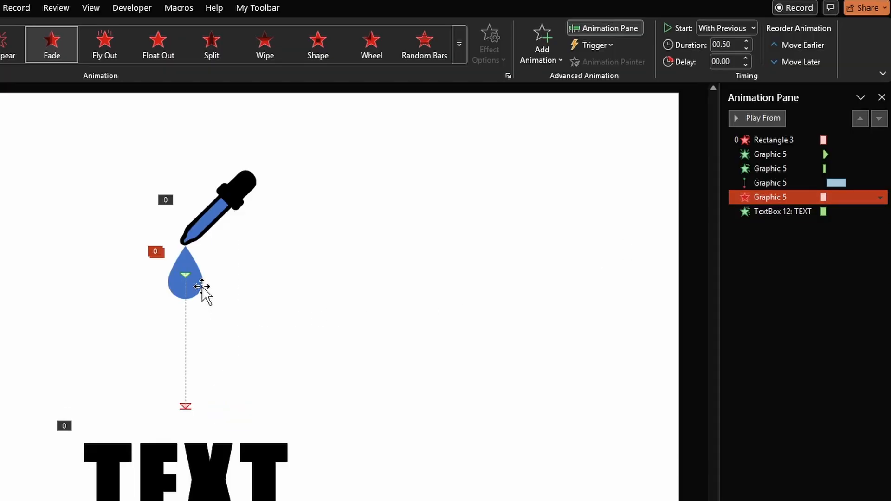
double_click(725, 61)
type("1.")
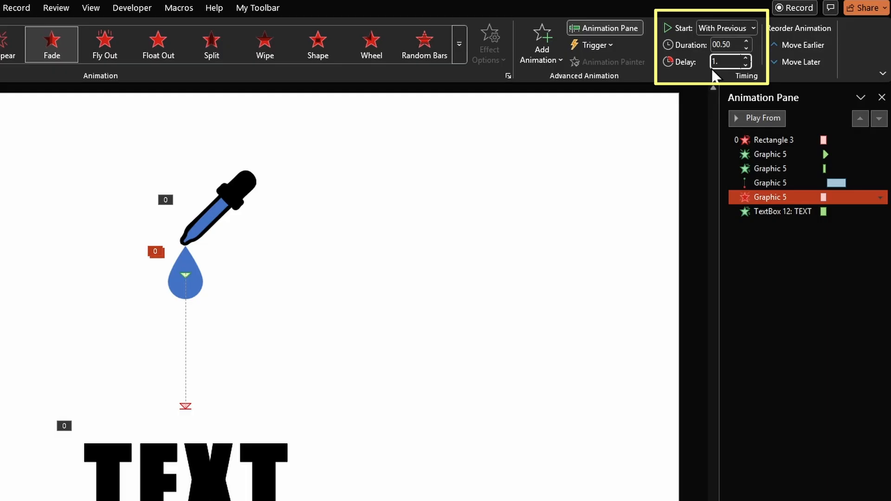
Set the delay of the front TEXT box's Wipe entrance to 1.75 seconds
left_click(799, 211)
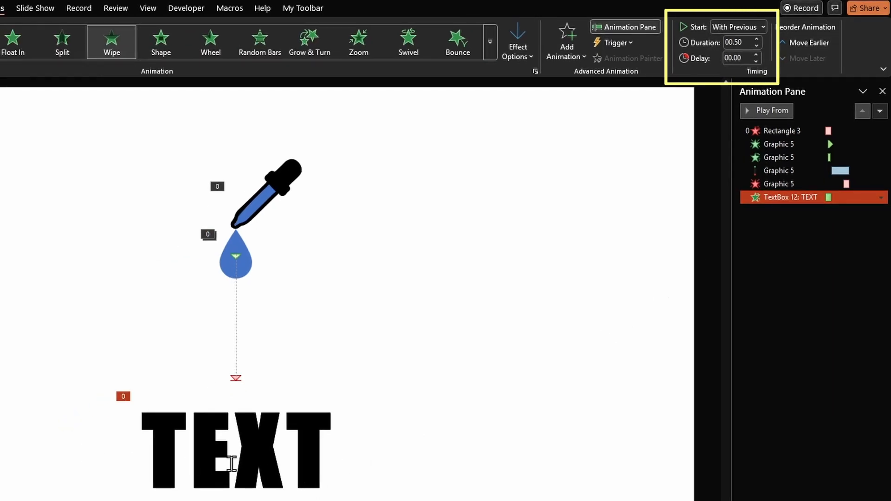
double_click(737, 58)
type("1.75")
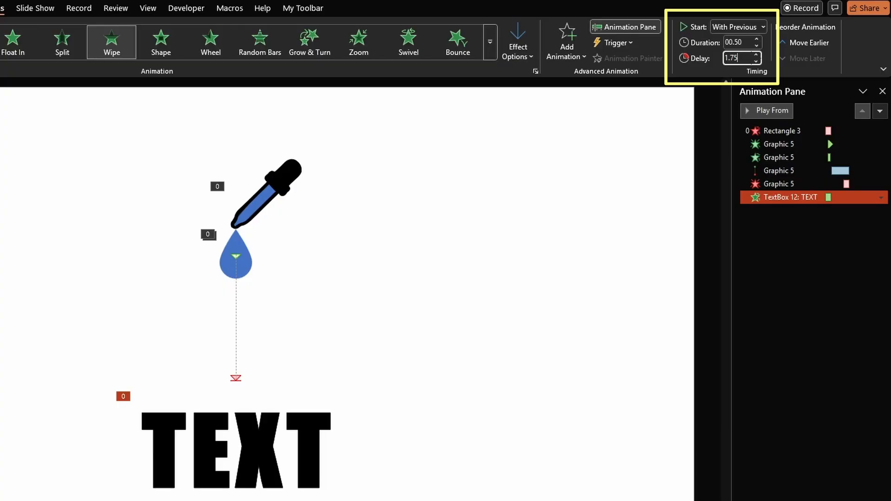
key("Return")
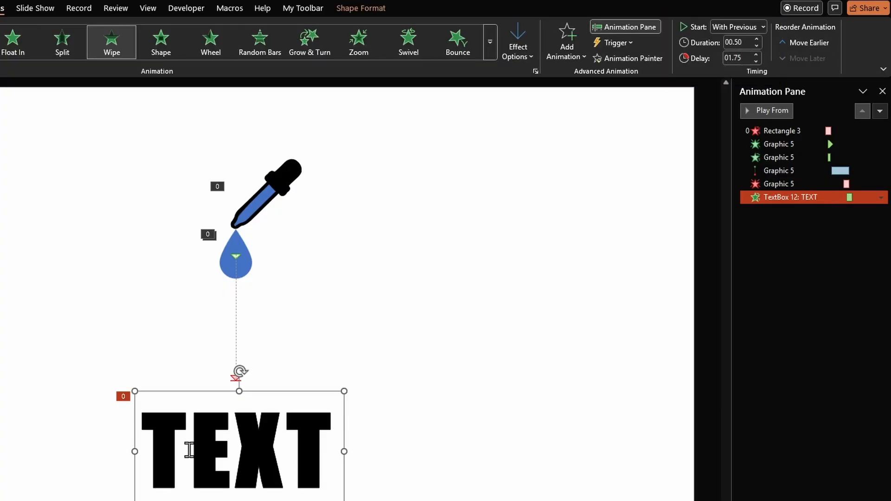
Color the front TEXT box's letters in the drop's blue and give them a matching blue text outline
left_click(0, 8)
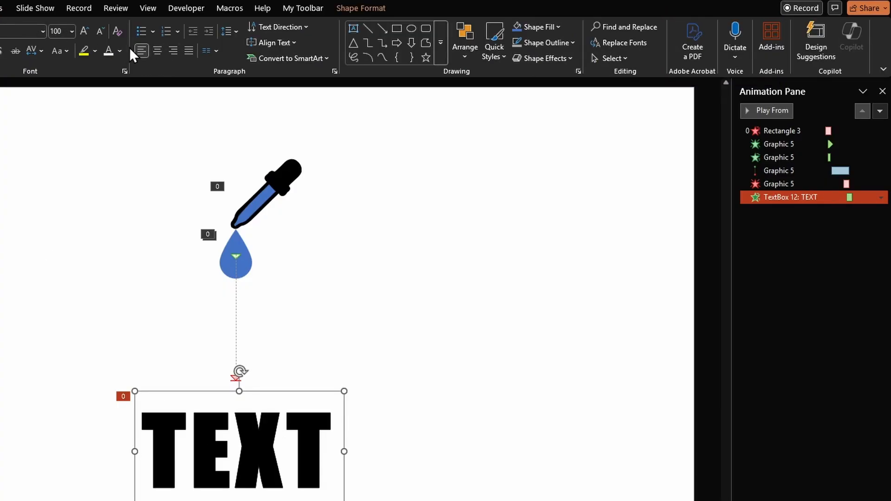
left_click(108, 51)
left_click(351, 8)
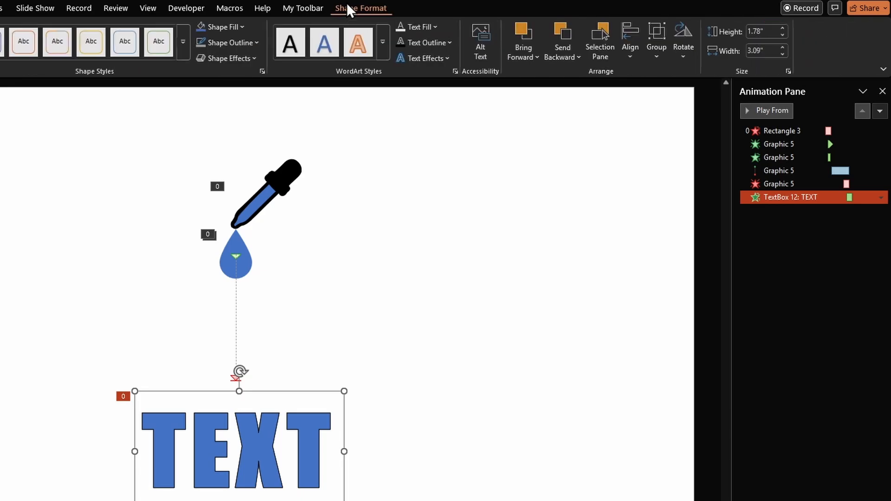
left_click(444, 42)
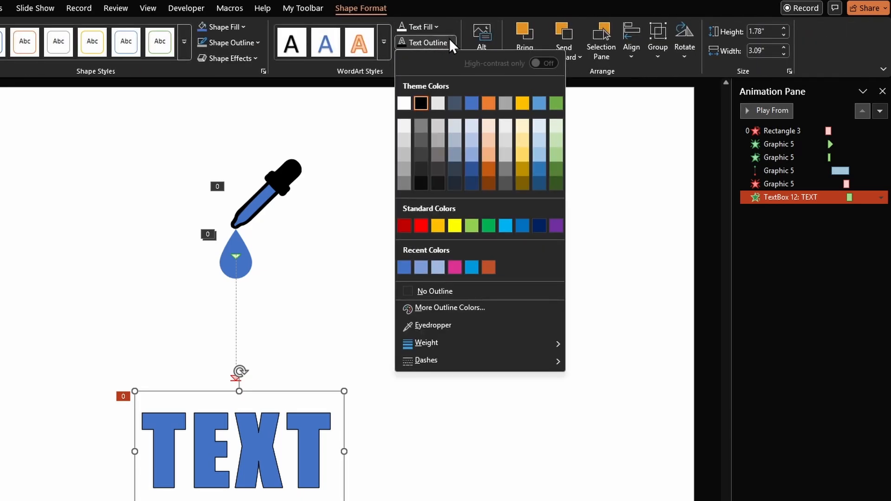
left_click(472, 103)
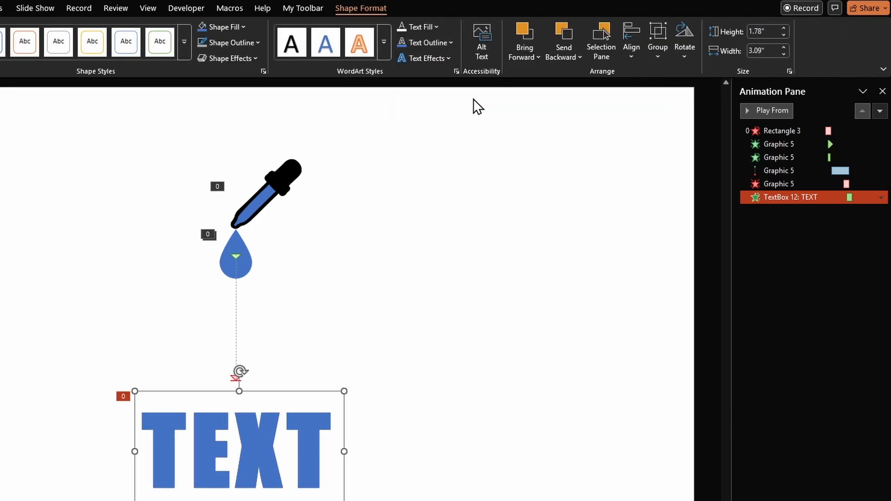
left_click(481, 298)
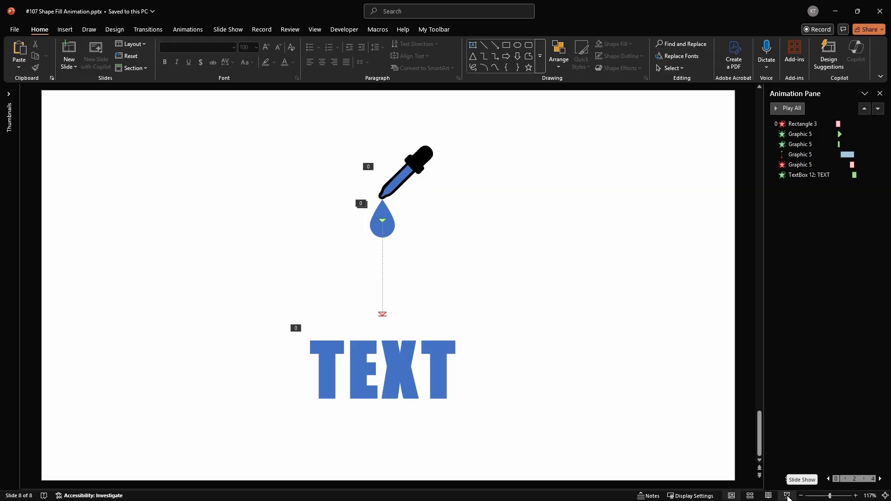
Extend the drop's motion path downward until it overlaps the top of TEXT, playing the slide show before and after the change
left_click(788, 496)
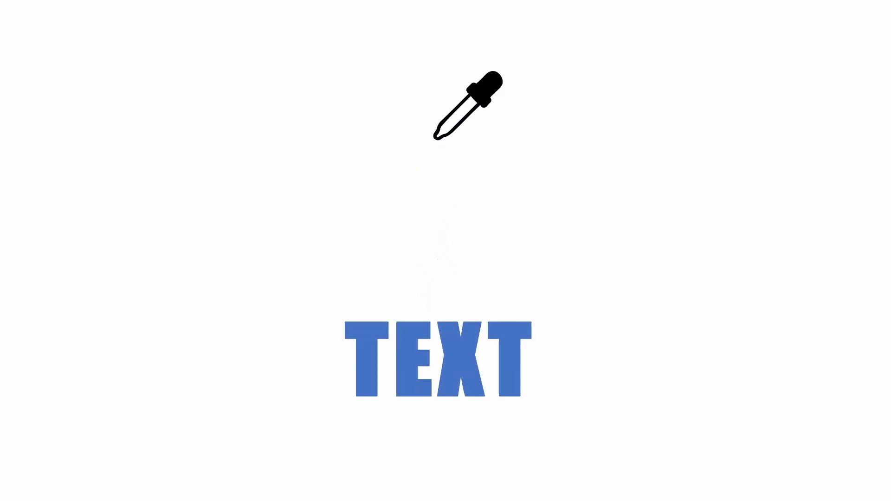
key("Escape")
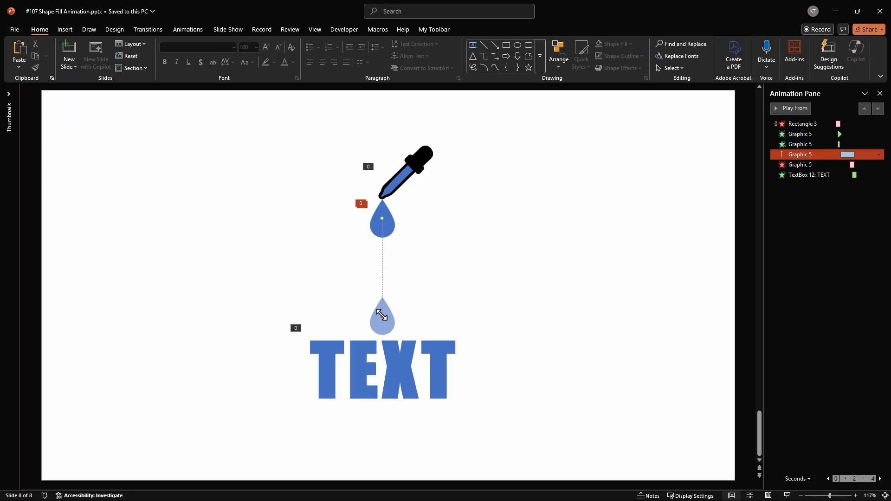
left_click_drag(383, 315, 382, 330)
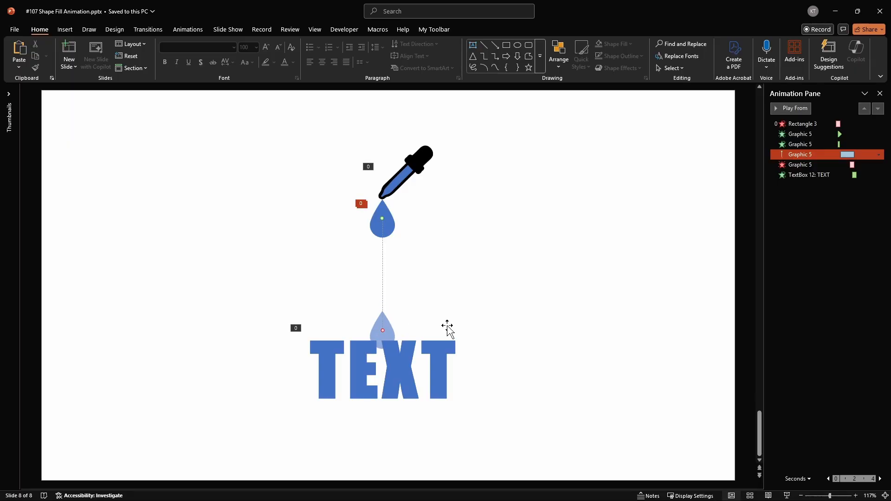
left_click(787, 496)
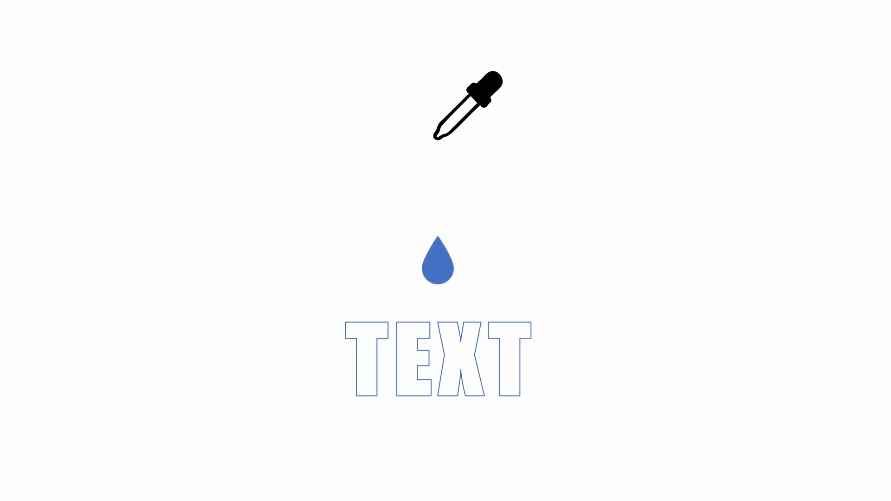
key("Escape")
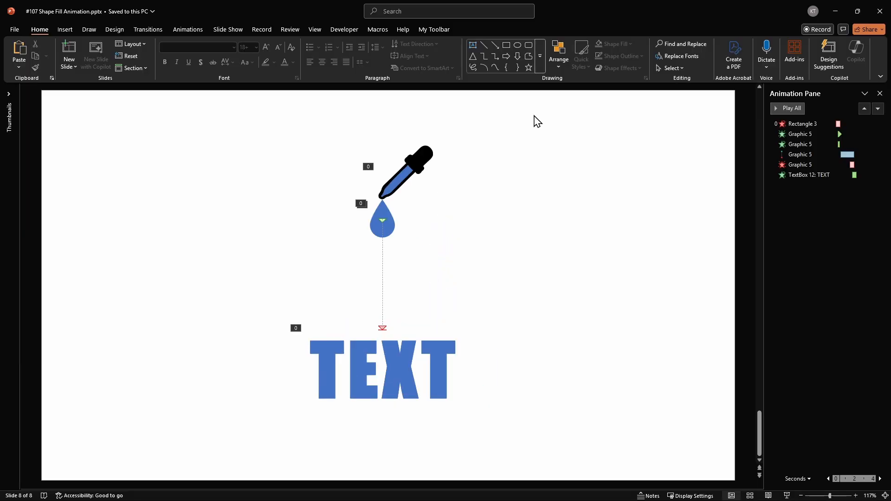
Move the dropper, drop and TEXT together to the left side of the slide
left_click_drag(534, 114, 259, 463)
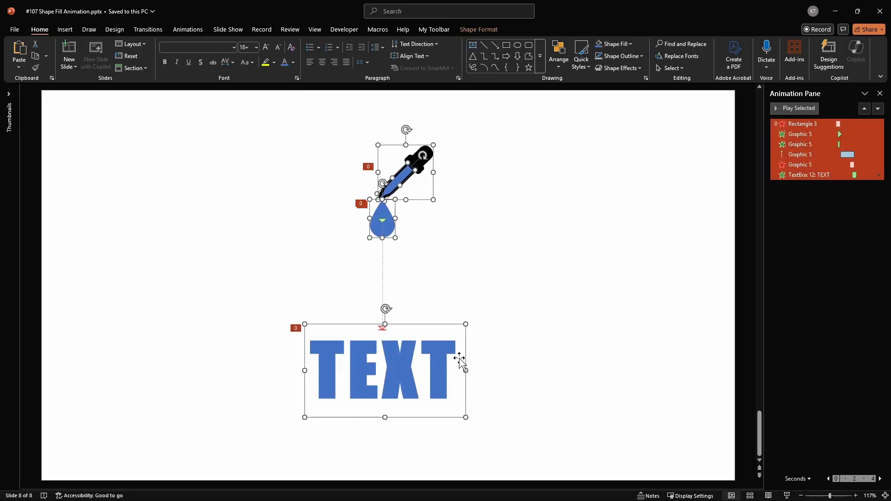
left_click_drag(468, 354, 241, 343)
left_click(290, 423)
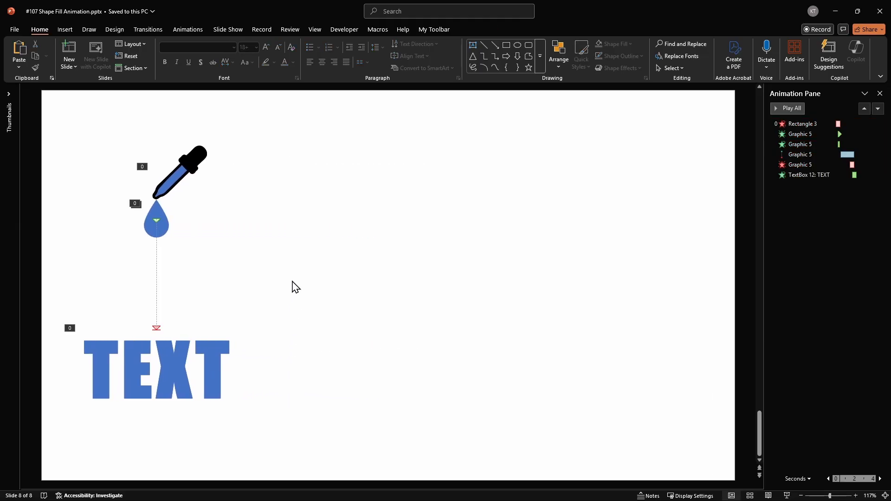
Duplicate the blue dropper and drop with their animations and place the copy level with the originals, right of the slide's centre
left_click_drag(292, 282, 54, 115)
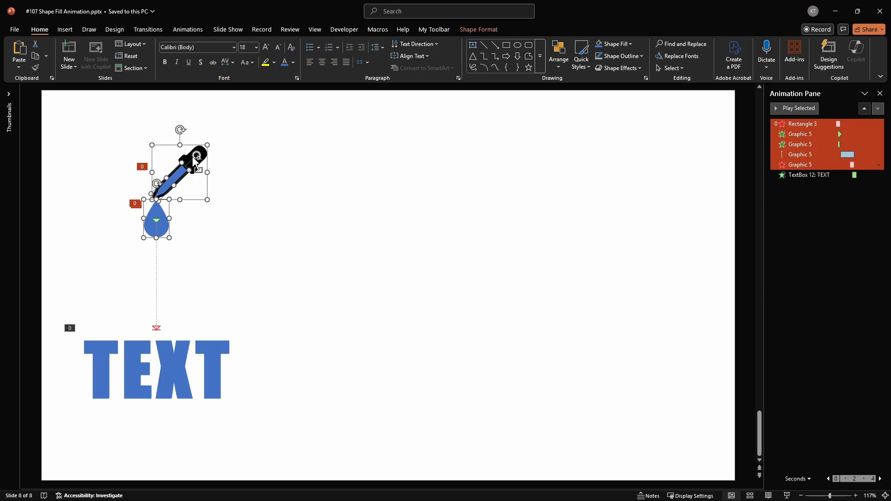
left_click(252, 135)
left_click_drag(284, 110, 106, 268)
left_click_drag(181, 239, 505, 256, "ctrl")
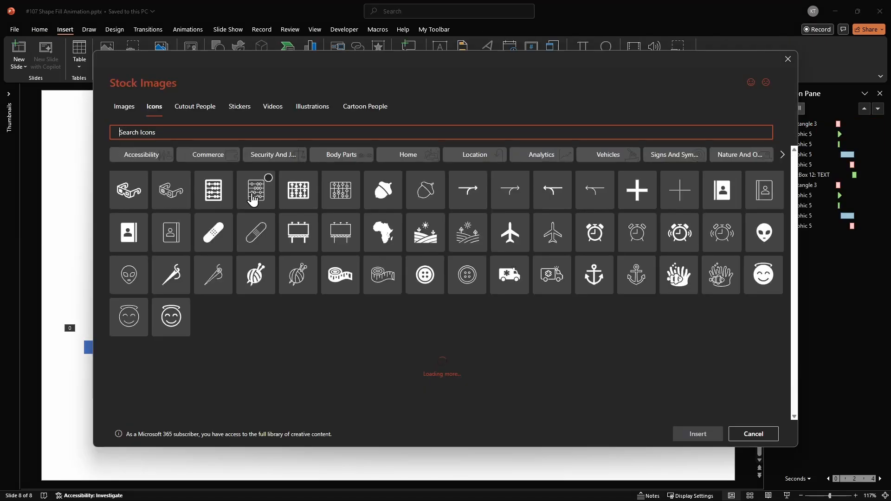
Insert the solid alien head icon, convert it to a shape, and place it enlarged directly below the copied drop's motion path
left_click(764, 233)
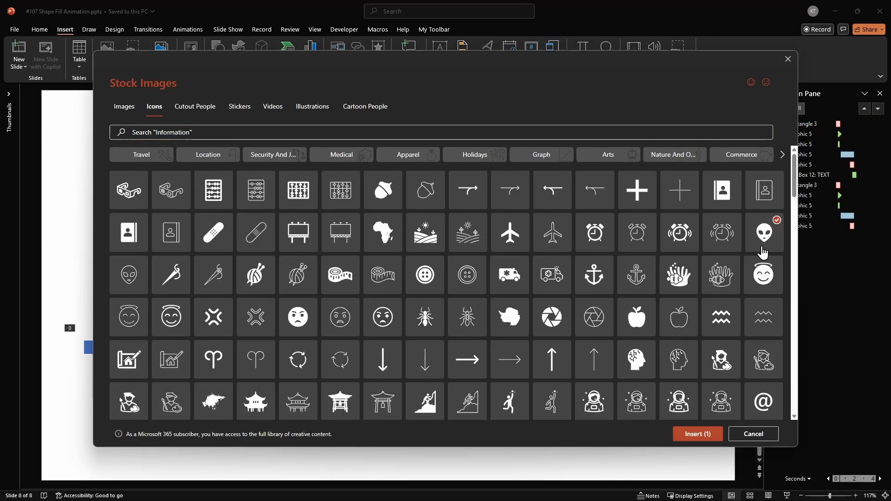
left_click(698, 434)
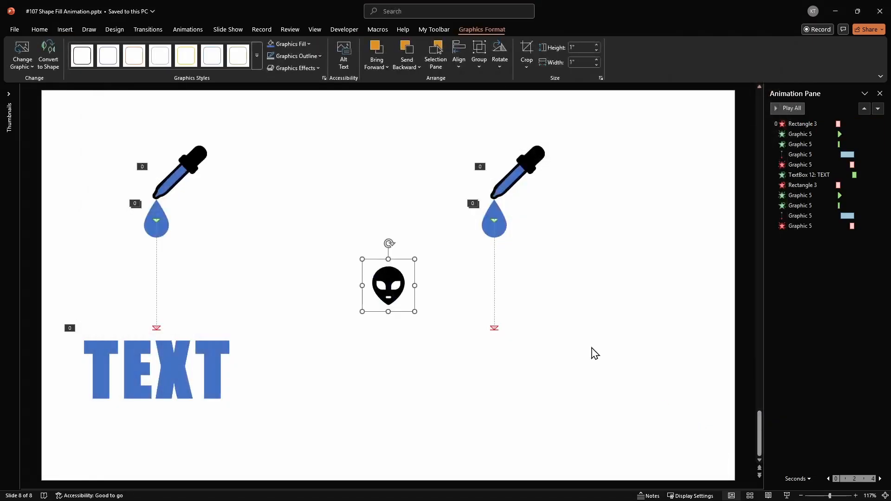
left_click(52, 58)
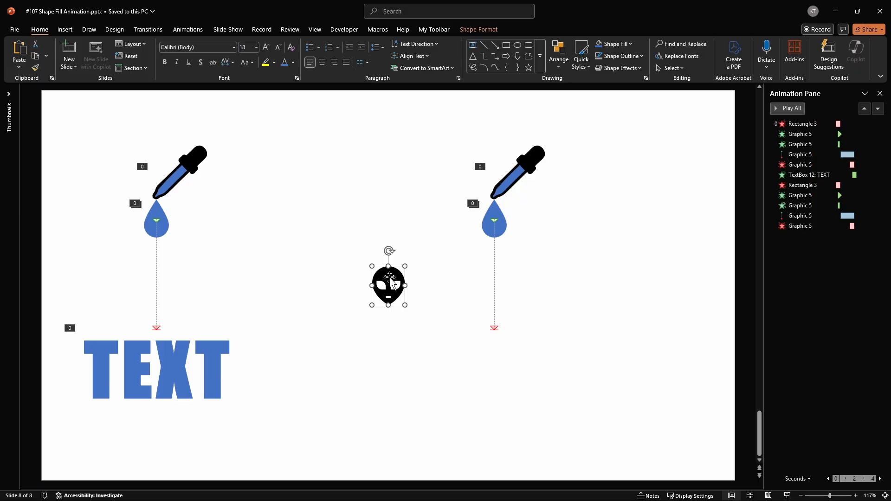
left_click_drag(388, 278, 440, 414)
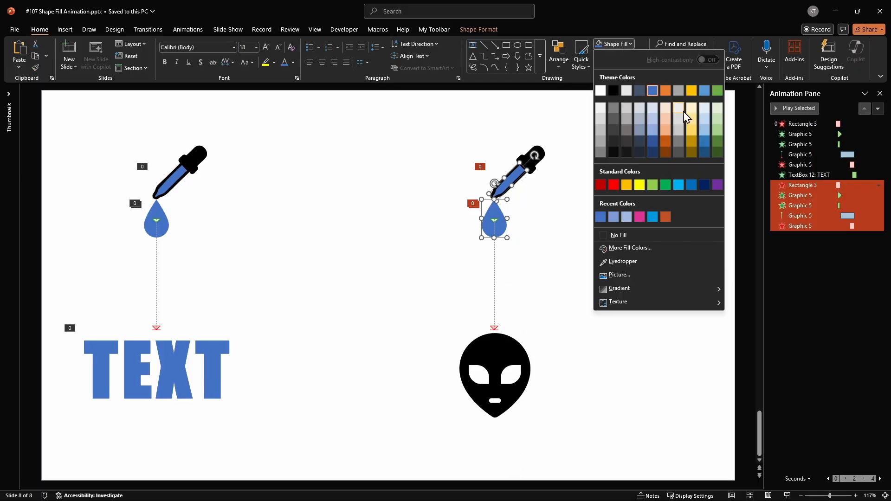
Fill the copied dropper's liquid, the copied drop and the alien head with theme green, and give the alien a matching green outline
left_click(717, 91)
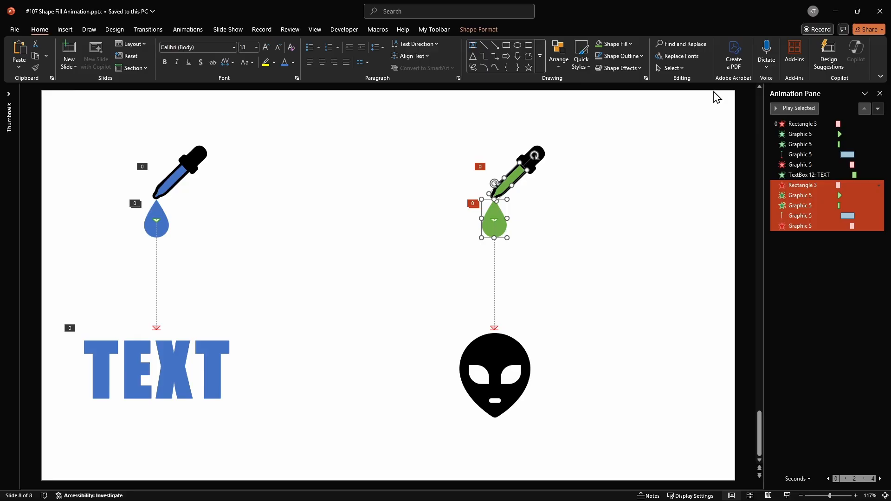
left_click(502, 362)
left_click(599, 43)
left_click(621, 56)
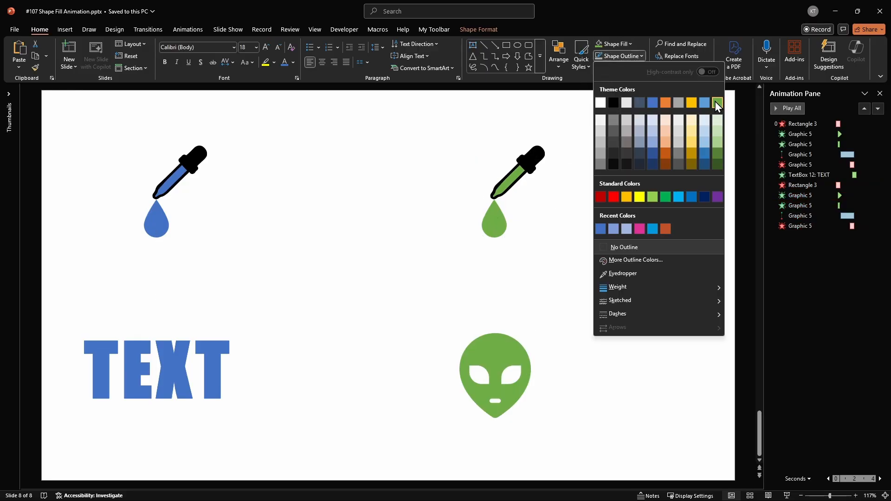
left_click(717, 102)
left_click(641, 193)
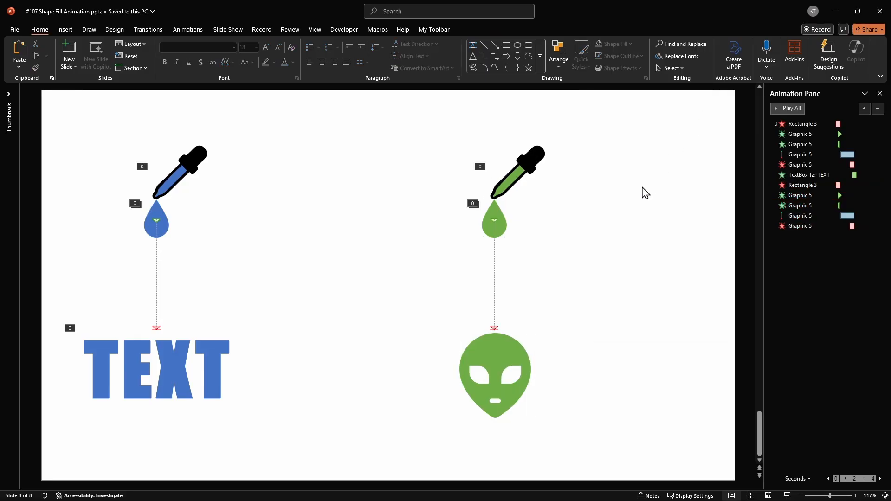
Duplicate the alien head, fill the copy white, and stack it exactly behind the green alien head
left_click(478, 352)
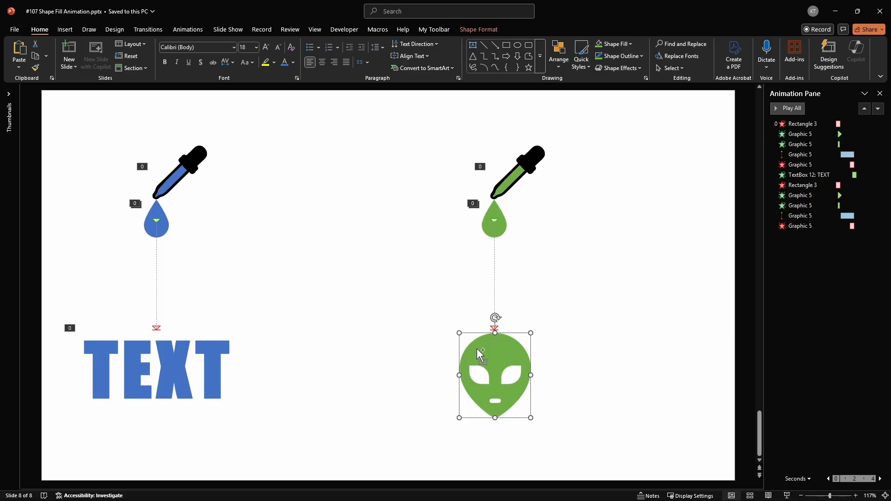
key("ctrl+d")
left_click(630, 44)
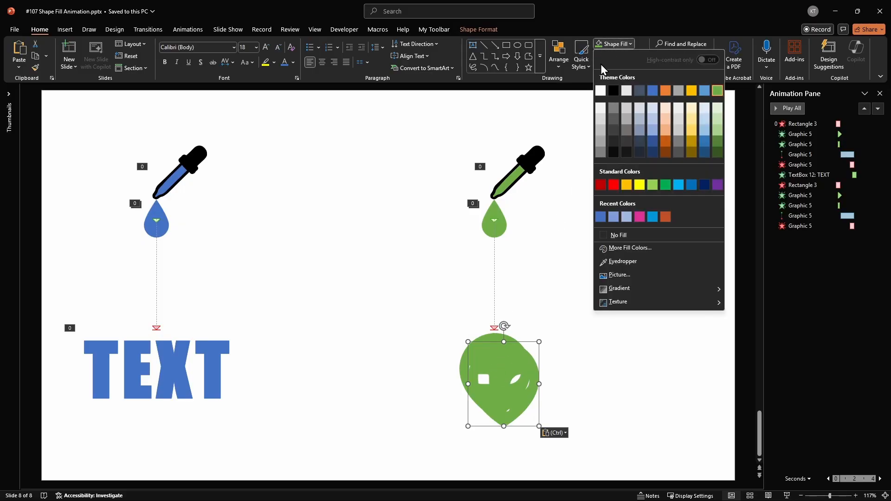
left_click(601, 90)
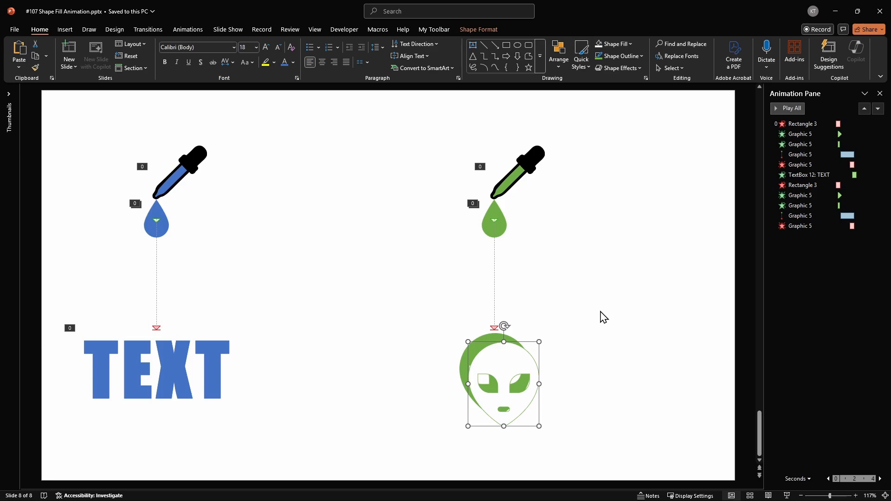
right_click(487, 353)
left_click(538, 228)
left_click(604, 325)
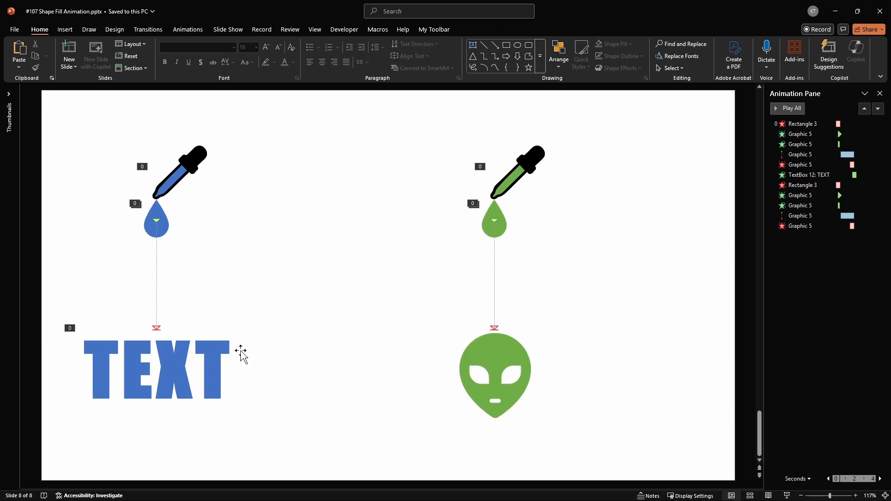
Copy the front TEXT box's Wipe animation onto the green alien head with Animation Painter
left_click(218, 359)
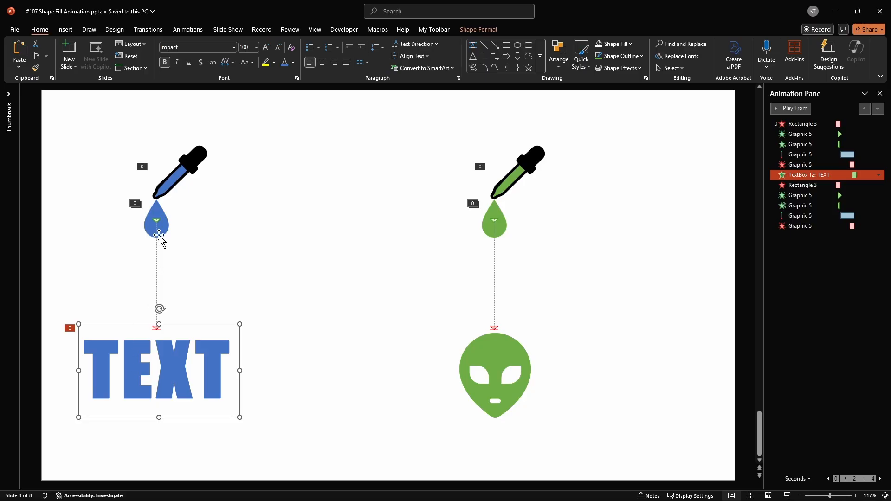
left_click(188, 29)
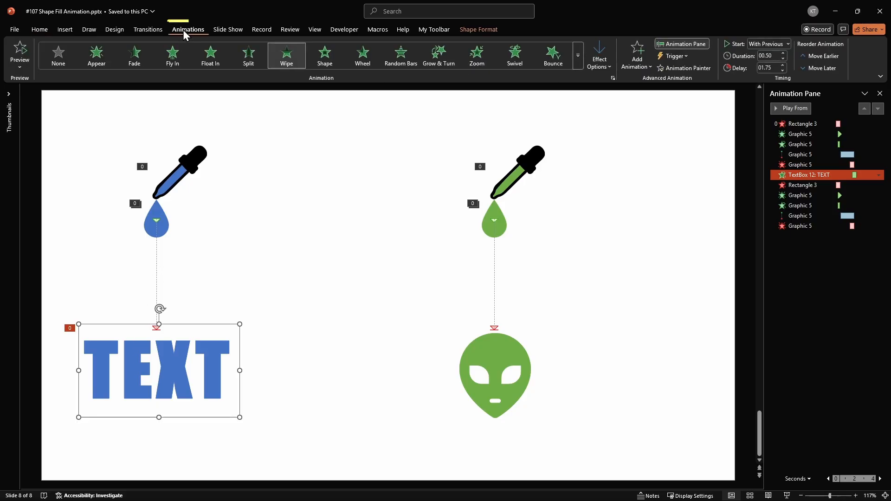
left_click(685, 67)
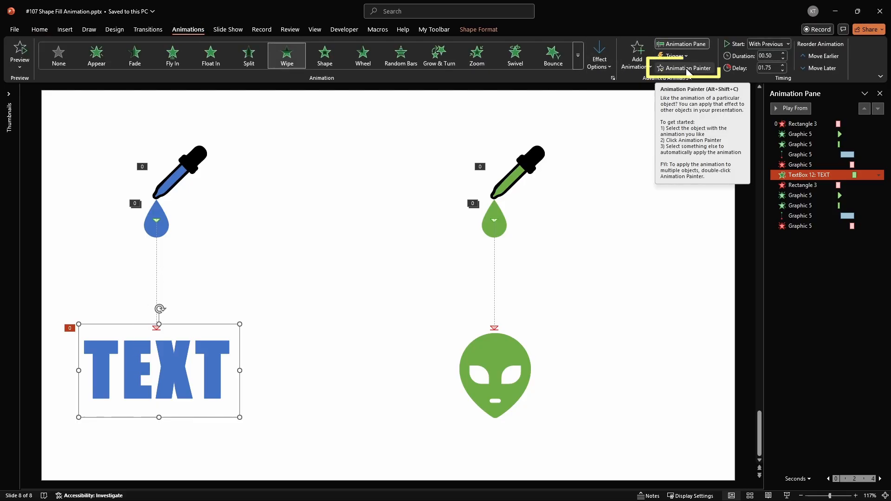
left_click(498, 360)
Delete the blue dropper, drop and TEXT, move the green alien set to the slide's centre, and preview it in the slide show
left_click_drag(280, 121, 42, 458)
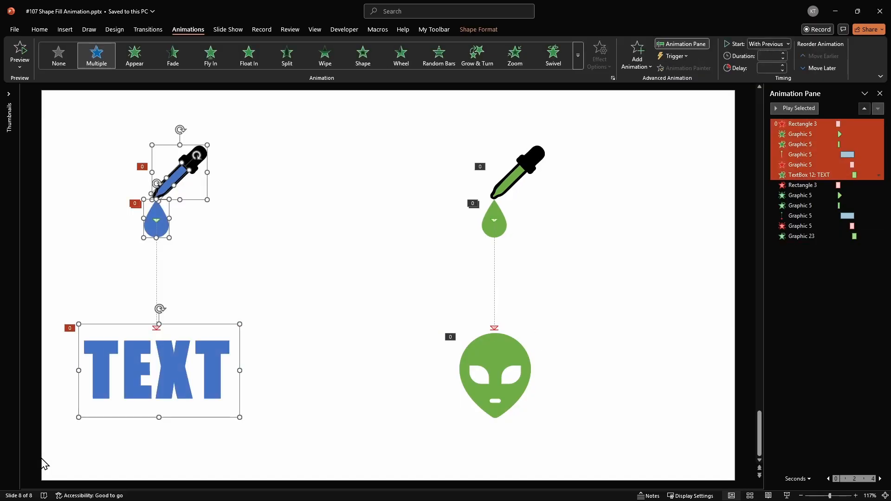
key("Delete")
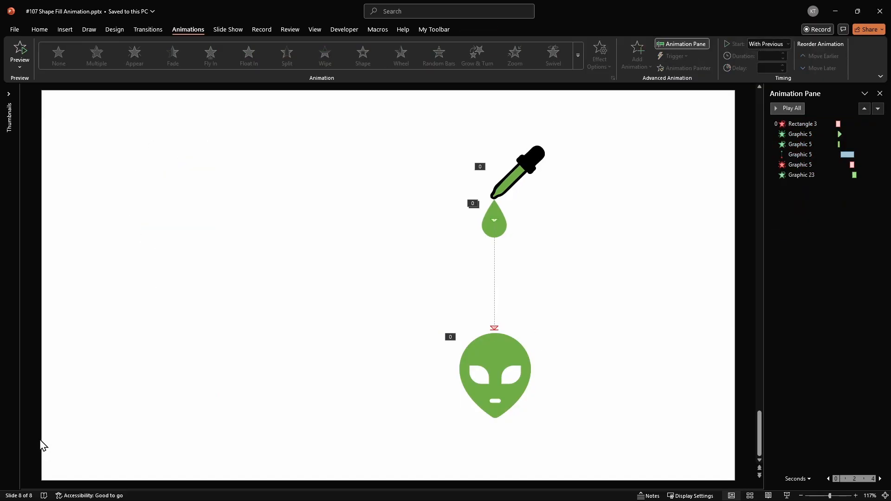
left_click_drag(599, 106, 348, 469)
left_click_drag(492, 358, 377, 357)
key("shift+F5")
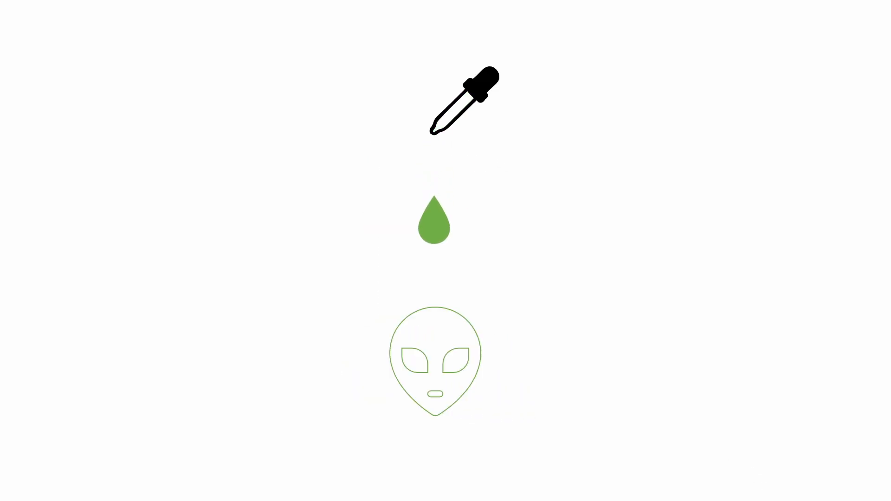
key("Escape")
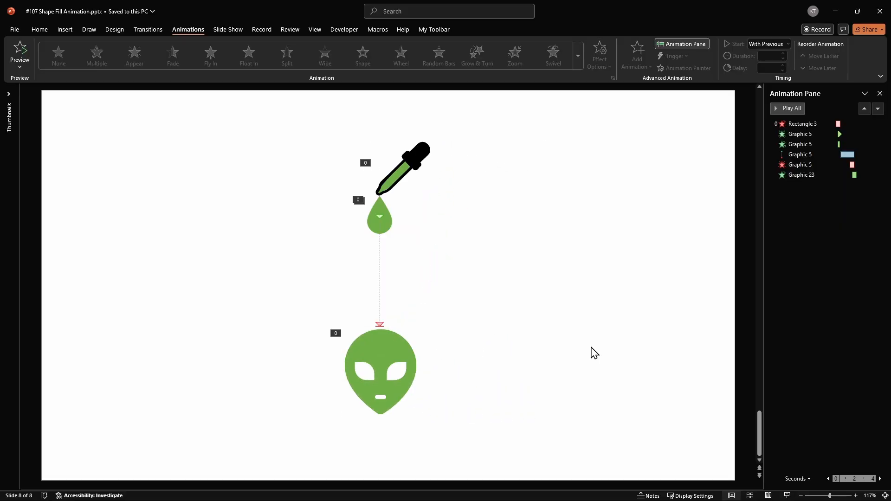
Undo the green set's move and the deletion of the blue dropper, drop and TEXT
key("ctrl+z")
key("ctrl+z")
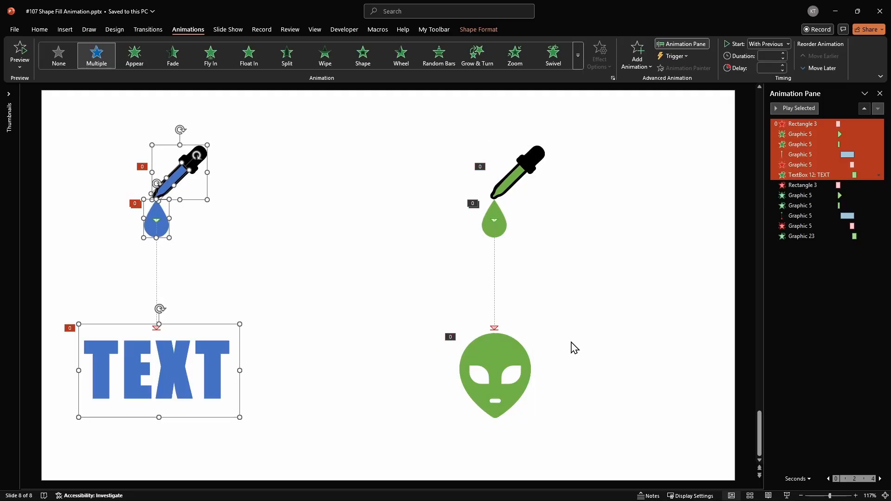
left_click(332, 301)
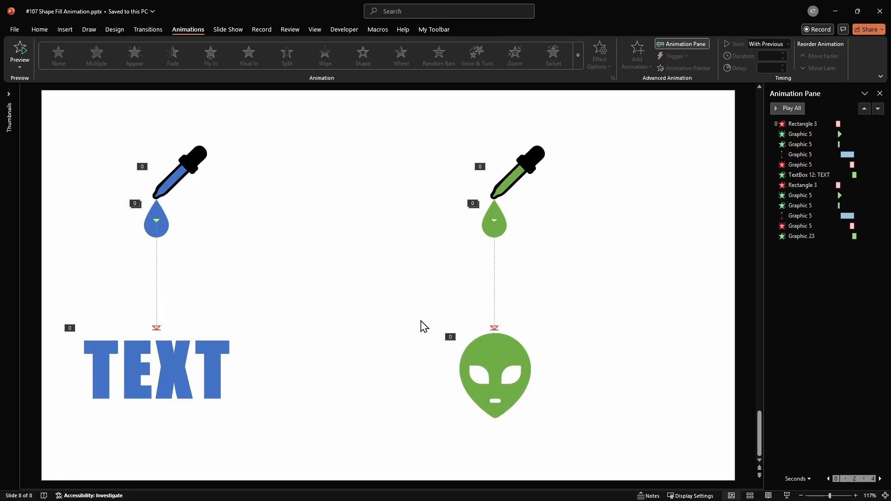